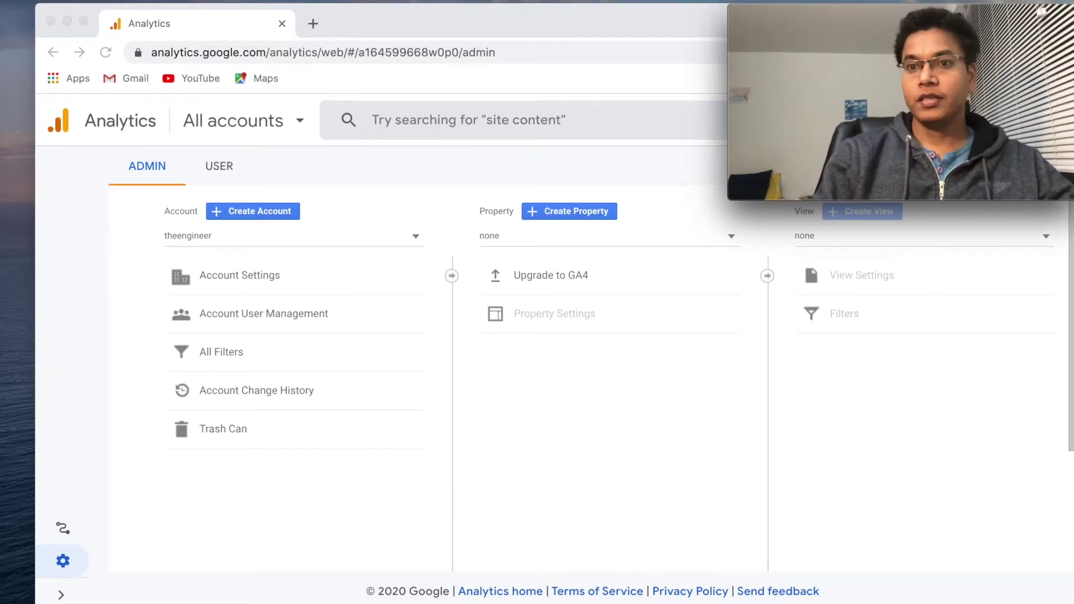
# Bring the browser into focus and keep theengineer selected in the account list
pyautogui.click(447, 44)
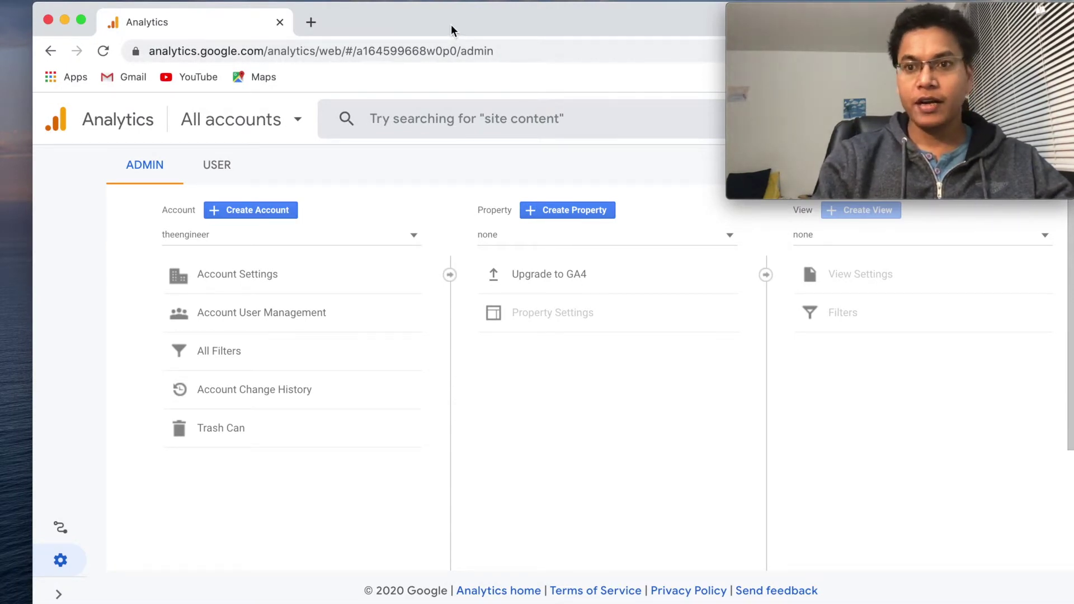
pyautogui.click(247, 235)
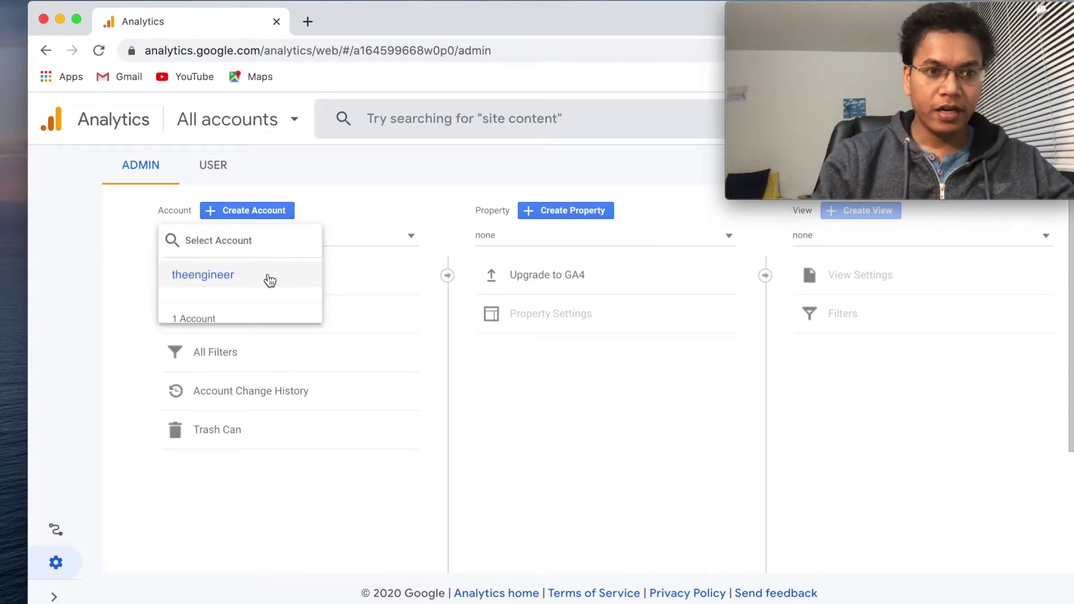
pyautogui.click(91, 262)
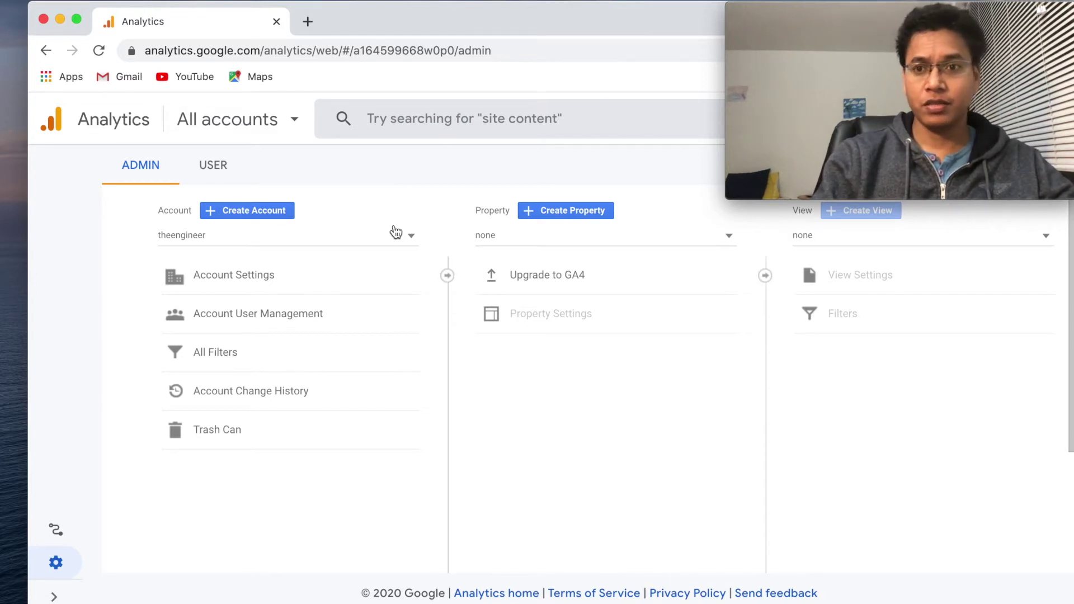
# Start a new account named interviewdose, trimming .com from the autofilled suggestion
pyautogui.click(237, 216)
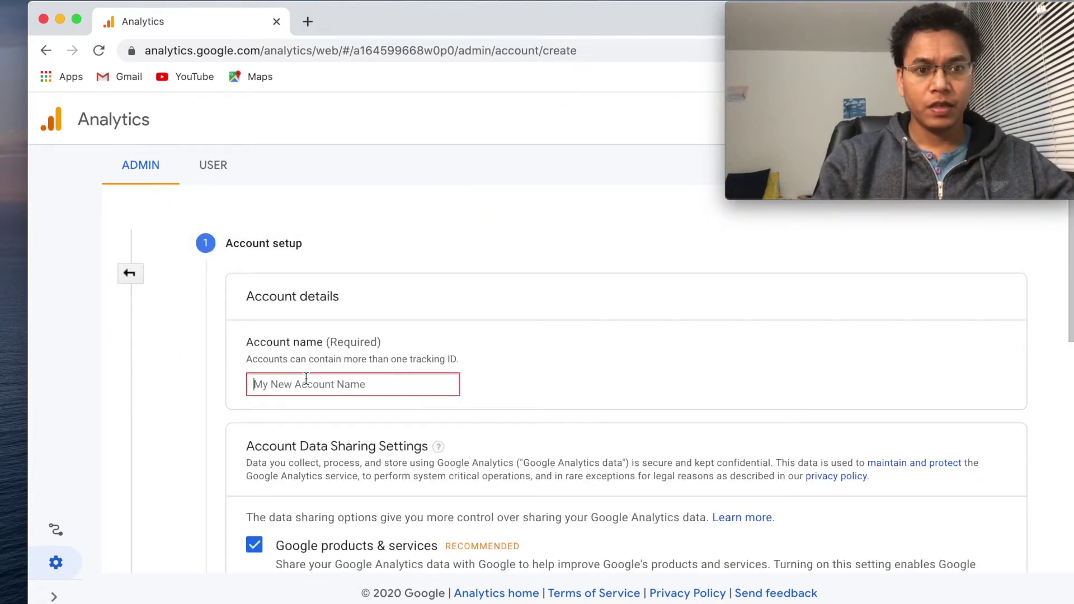
pyautogui.click(307, 380)
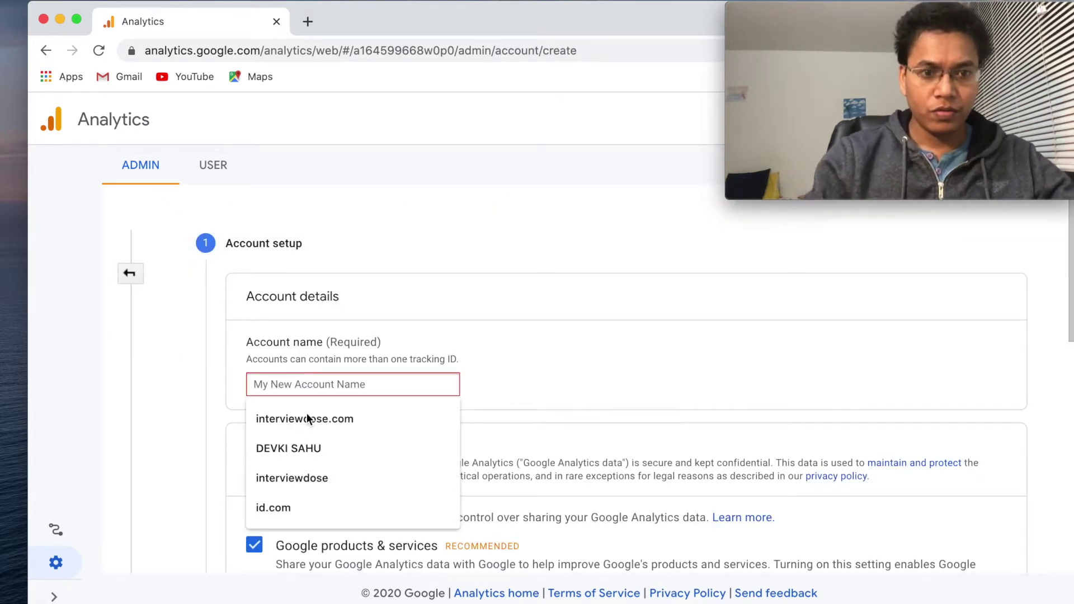
pyautogui.click(323, 424)
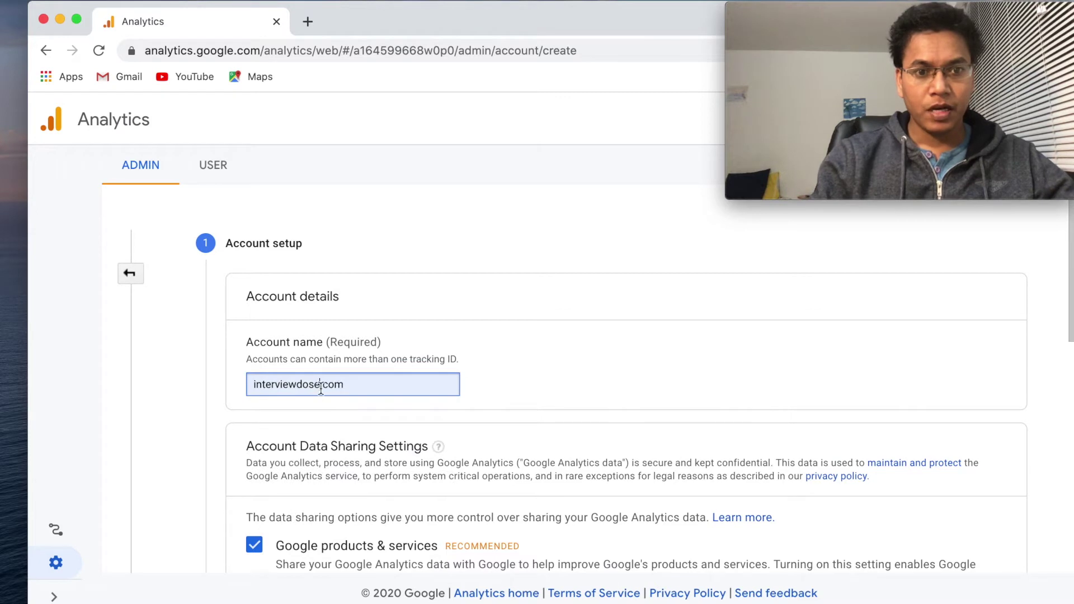
pyautogui.moveTo(320, 386); pyautogui.dragTo(398, 392)
pyautogui.press('BackSpace')
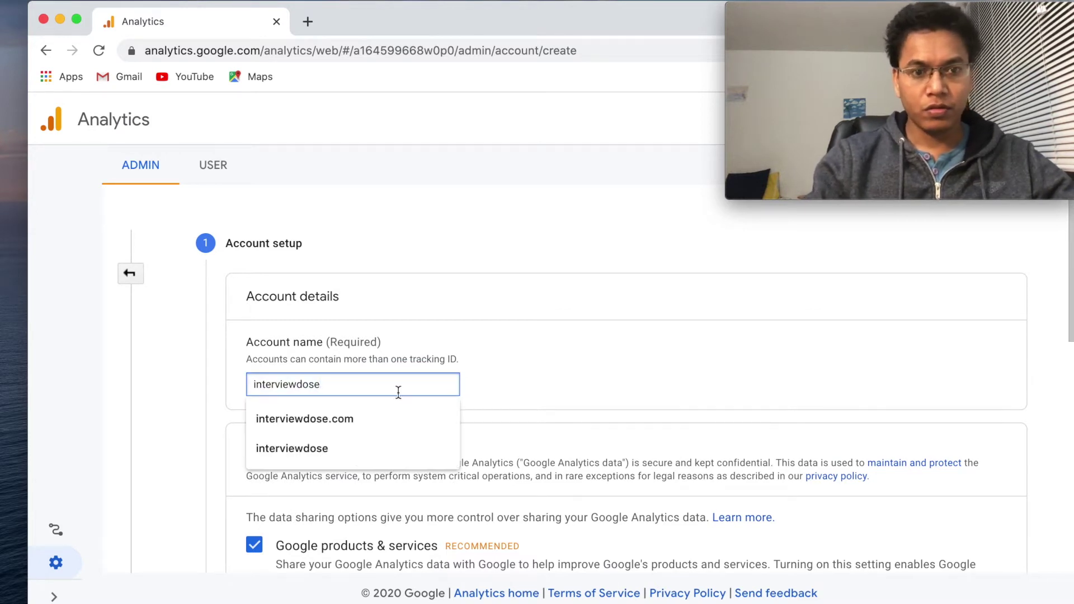
pyautogui.moveTo(364, 386); pyautogui.dragTo(210, 385)
pyautogui.click(391, 386)
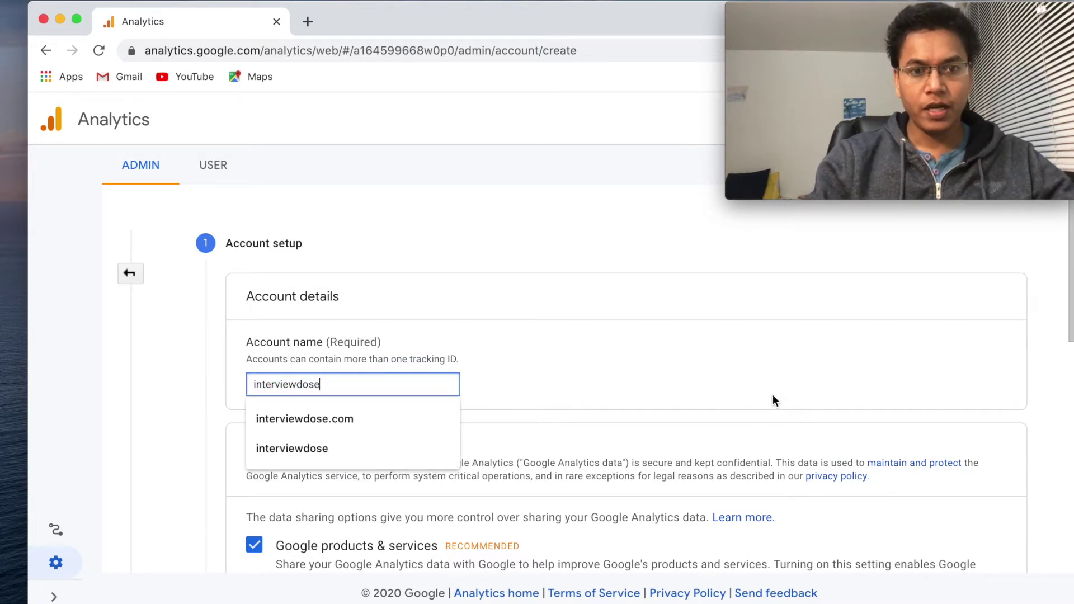
pyautogui.click(773, 396)
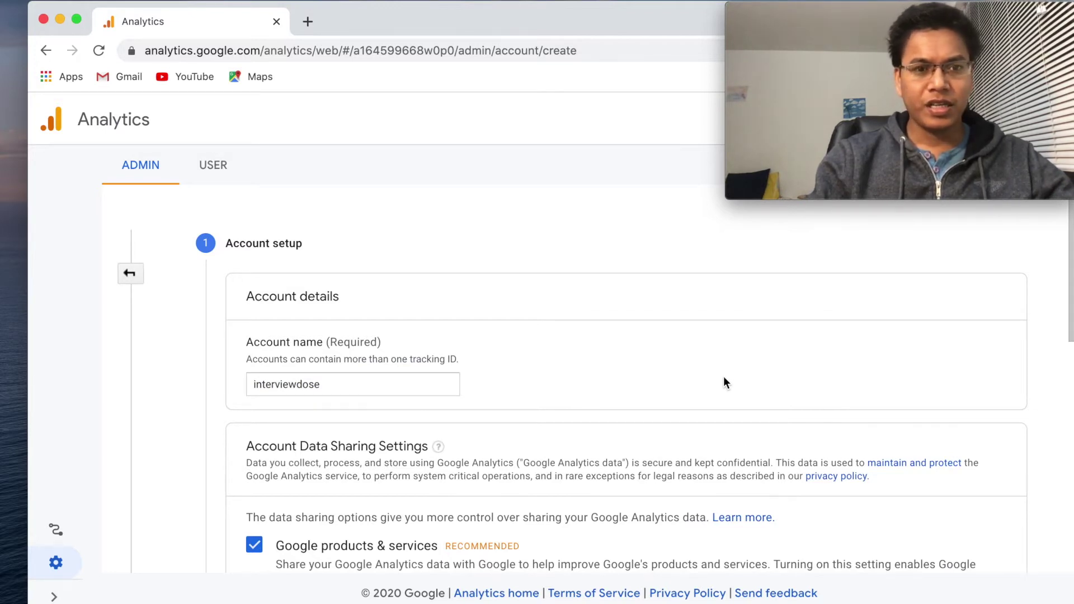
pyautogui.scroll(-3, 723, 376)
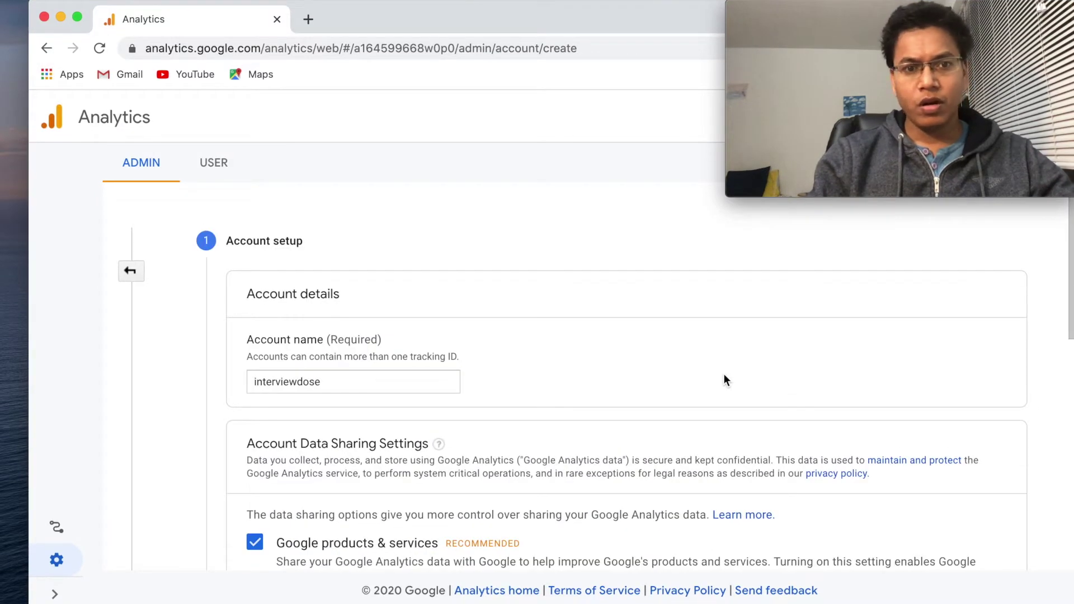
pyautogui.scroll(-10, 724, 376)
pyautogui.scroll(-3, 724, 374)
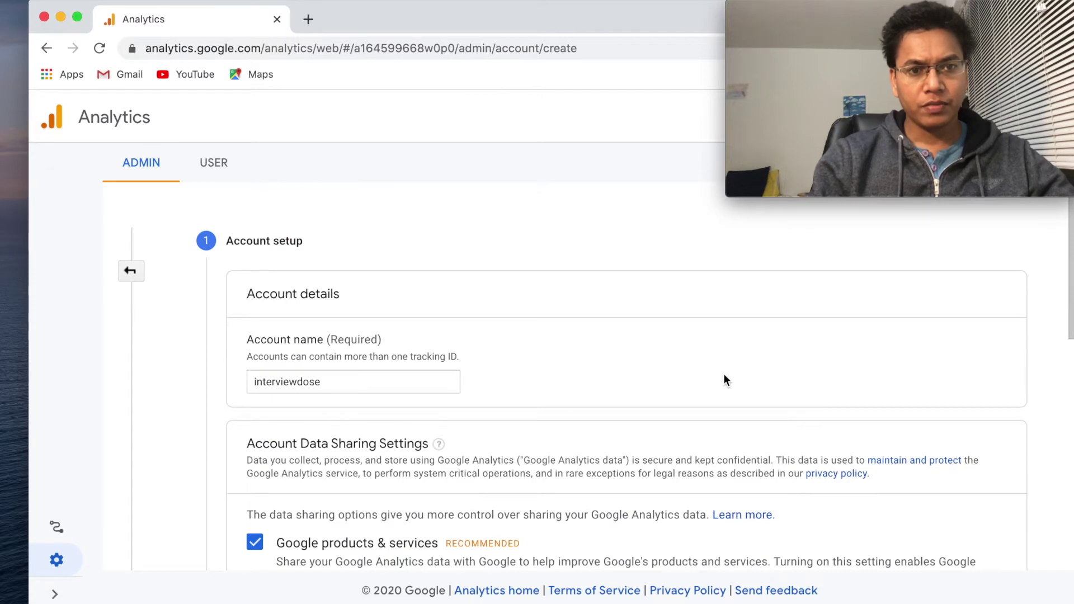
pyautogui.scroll(-10, 724, 376)
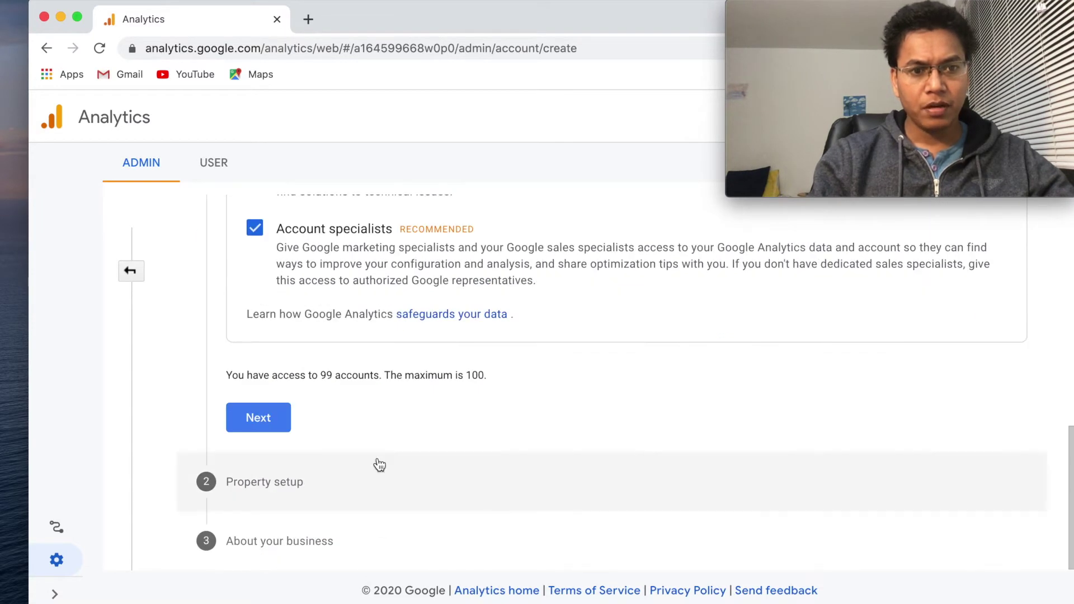
# Name the property interviewdose.com with United States time zone and US Dollar currency
pyautogui.click(271, 421)
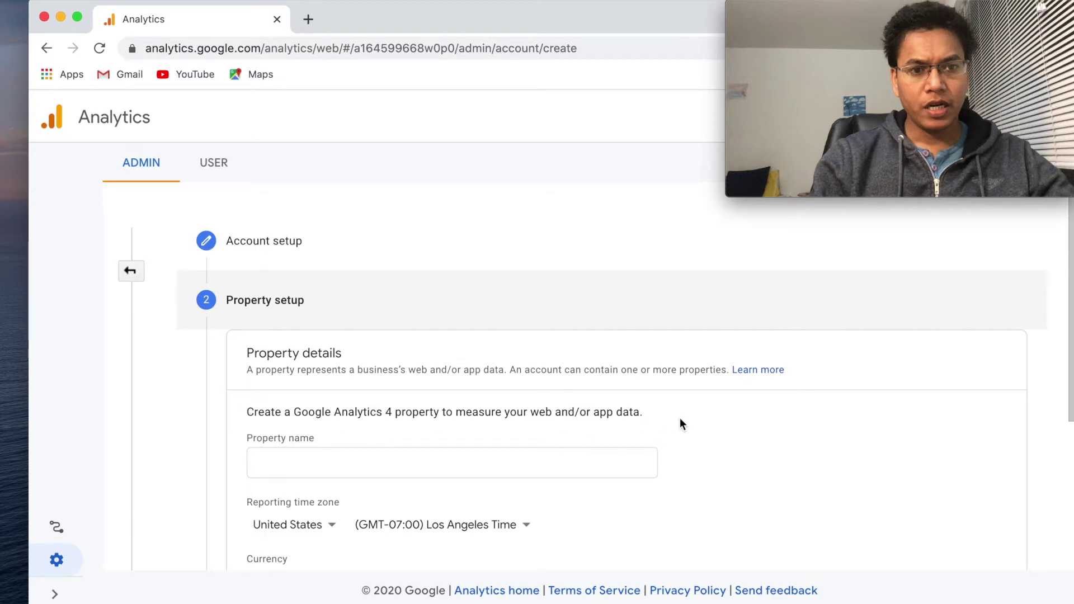
pyautogui.scroll(-3, 702, 422)
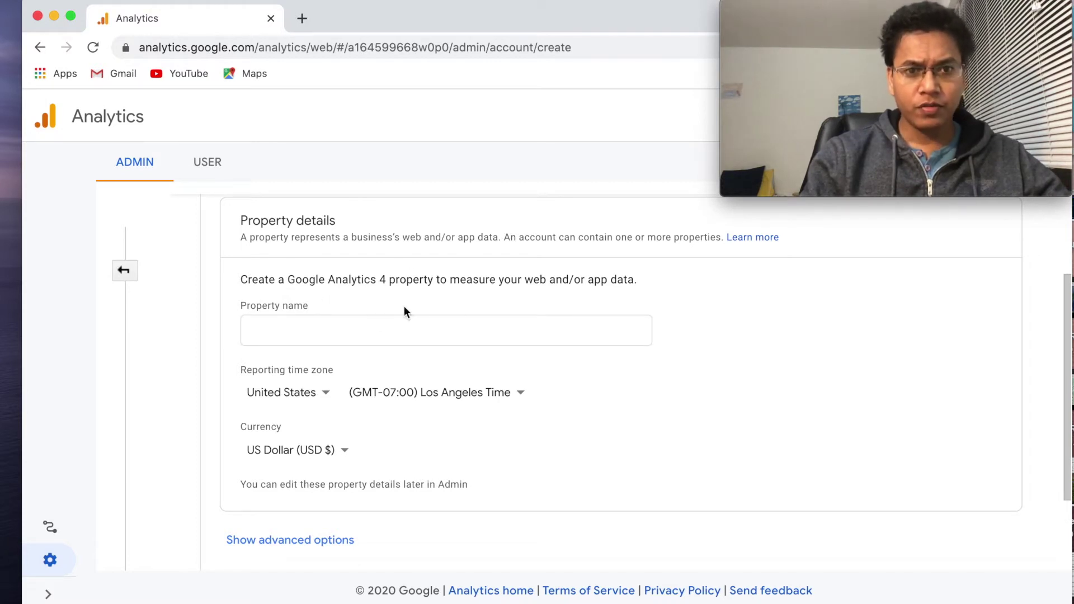
pyautogui.click(346, 322)
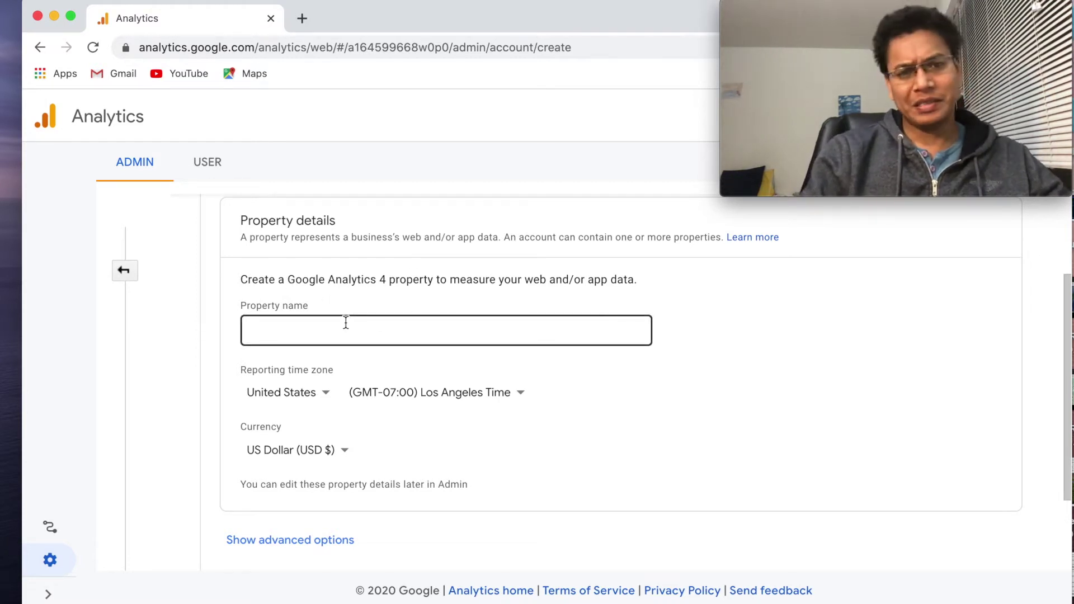
pyautogui.click(313, 327)
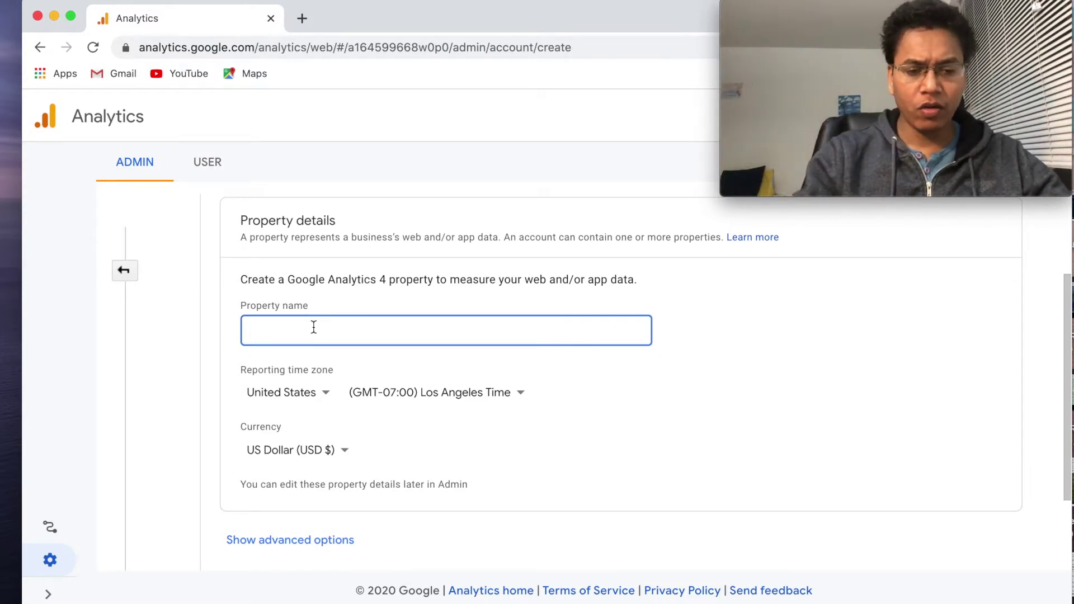
pyautogui.write('interviewdose.co')
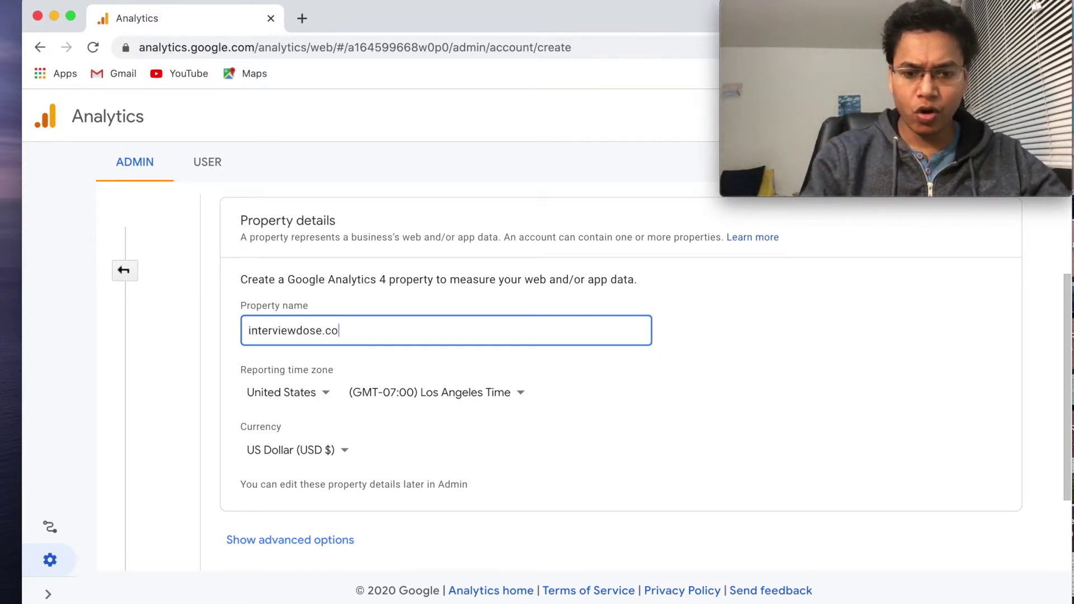
pyautogui.write('m')
pyautogui.click(774, 350)
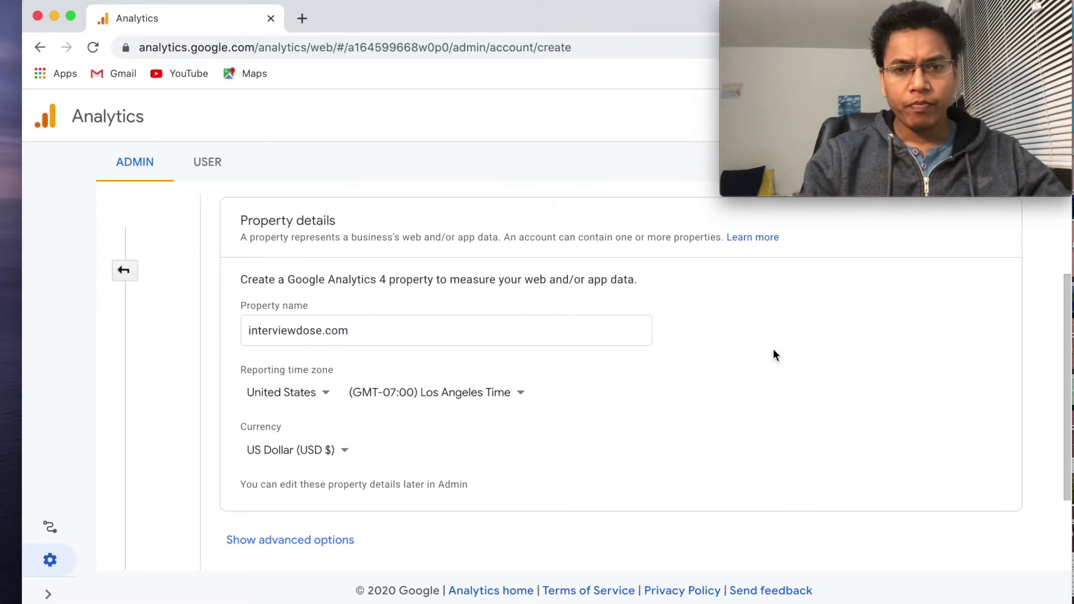
pyautogui.scroll(-2, 770, 355)
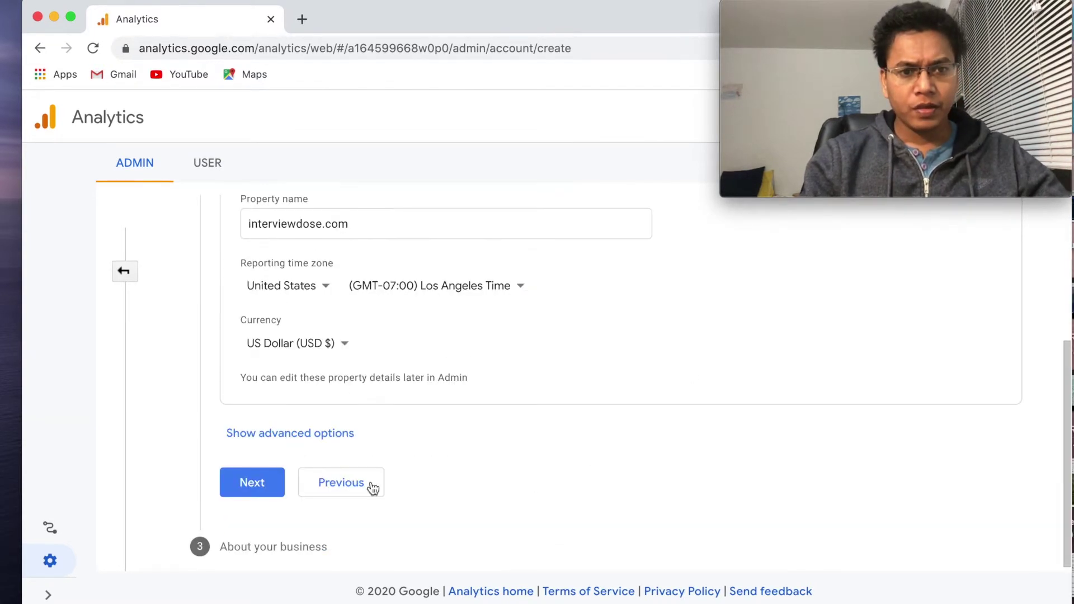
pyautogui.click(252, 489)
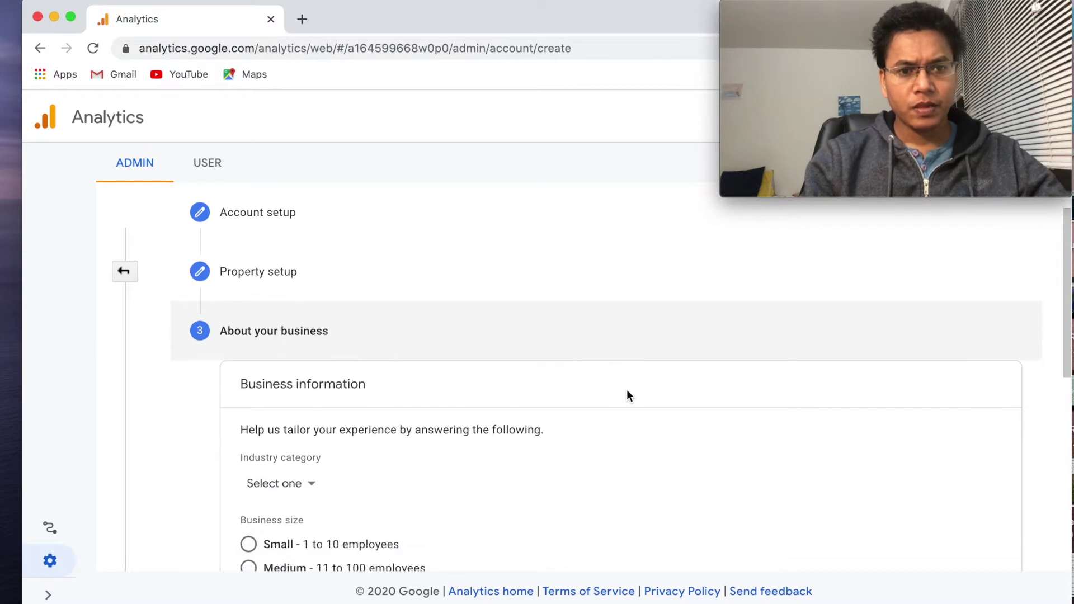
# Choose Jobs and Education as the industry and Small (1 to 10 employees) as business size
pyautogui.scroll(-3, 626, 390)
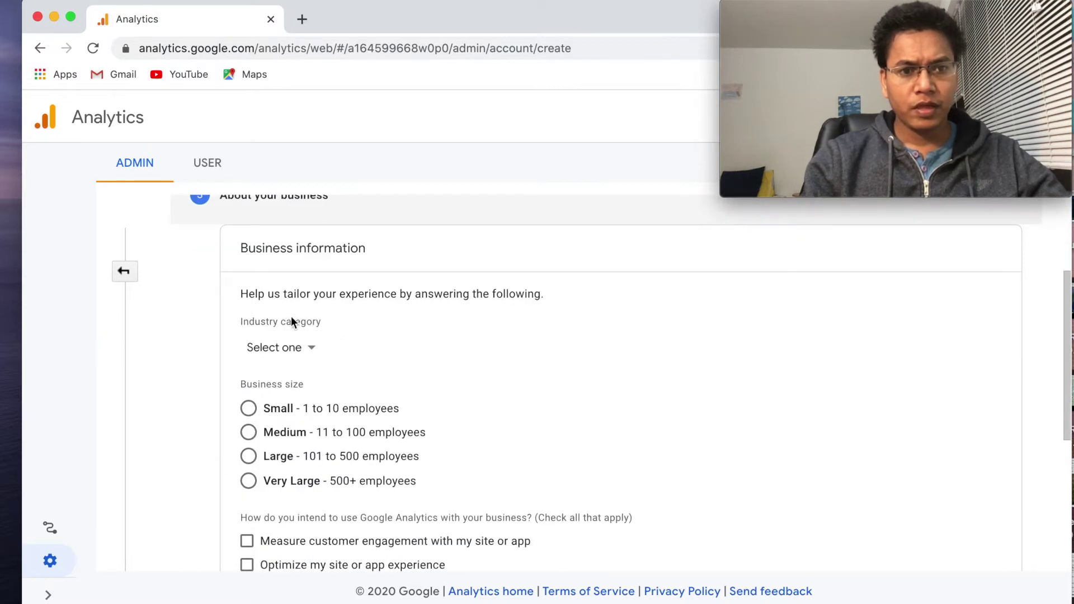
pyautogui.click(302, 348)
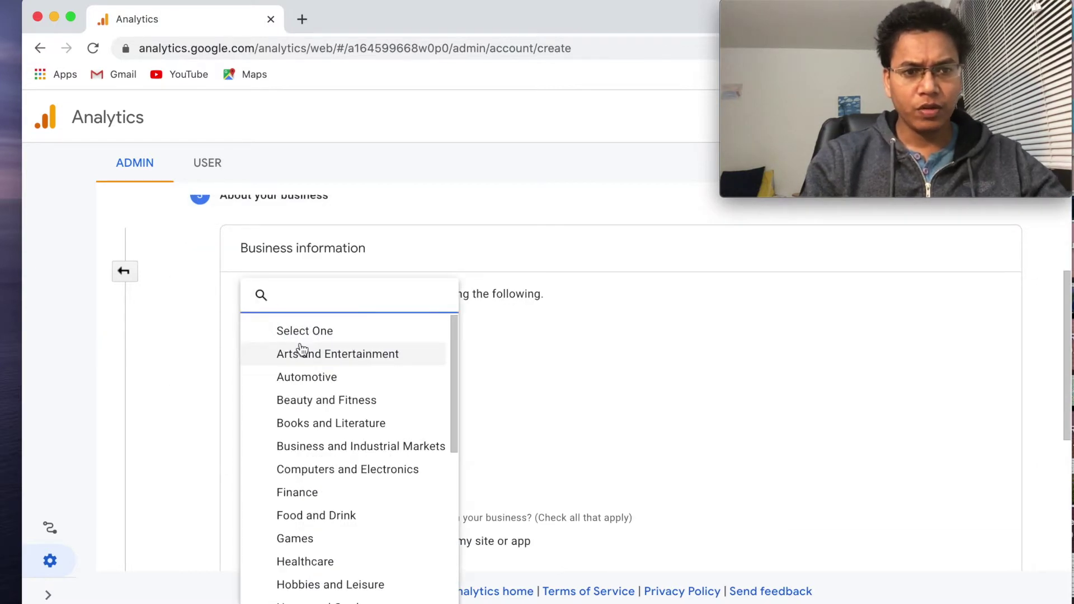
pyautogui.moveTo(452, 379); pyautogui.dragTo(450, 475)
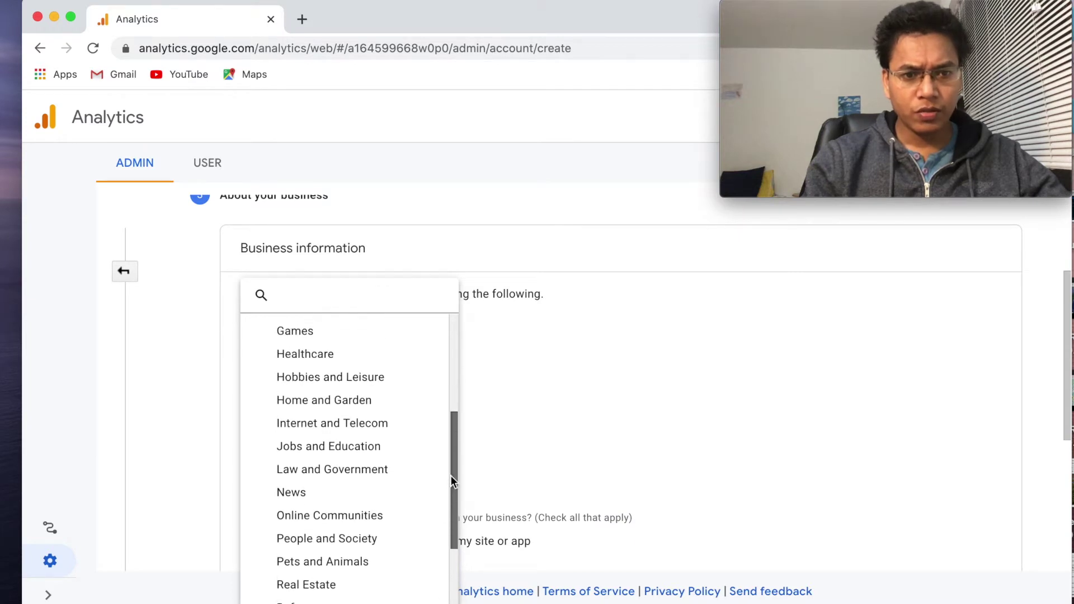
pyautogui.click(334, 446)
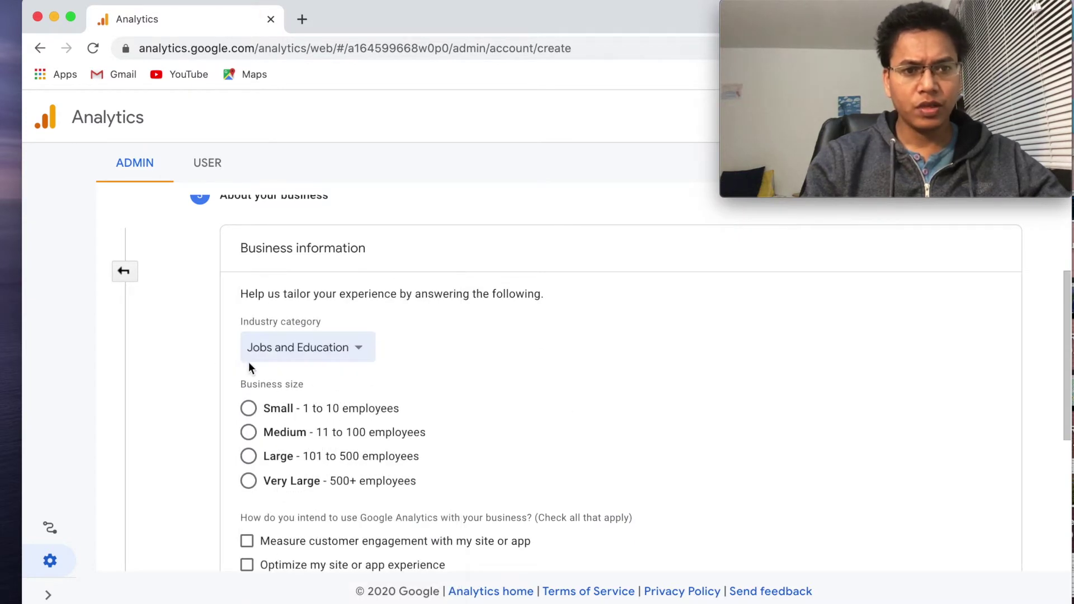
pyautogui.click(185, 363)
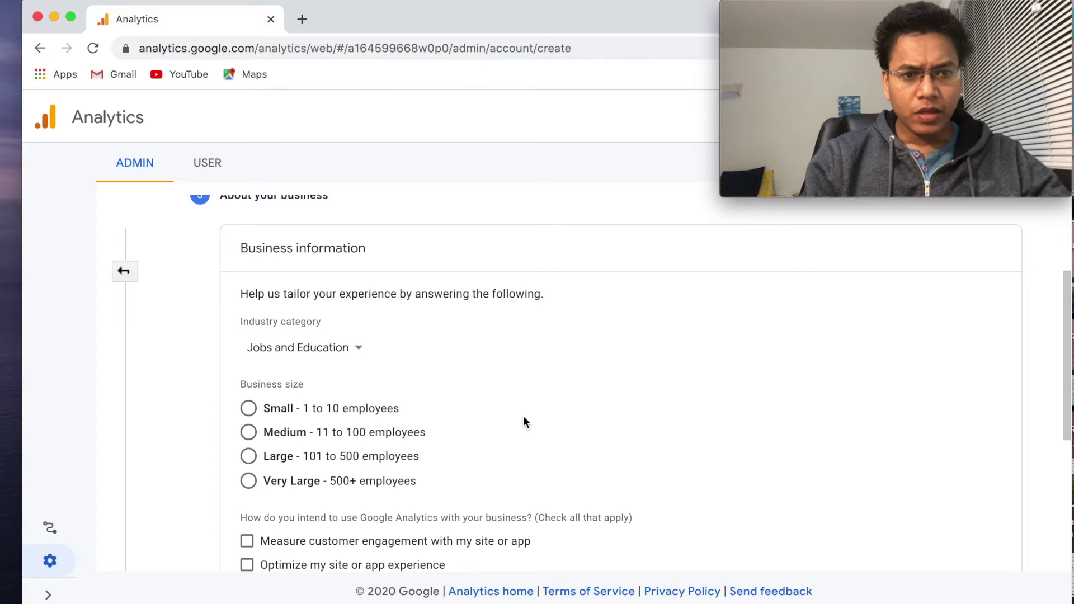
pyautogui.scroll(-1, 522, 415)
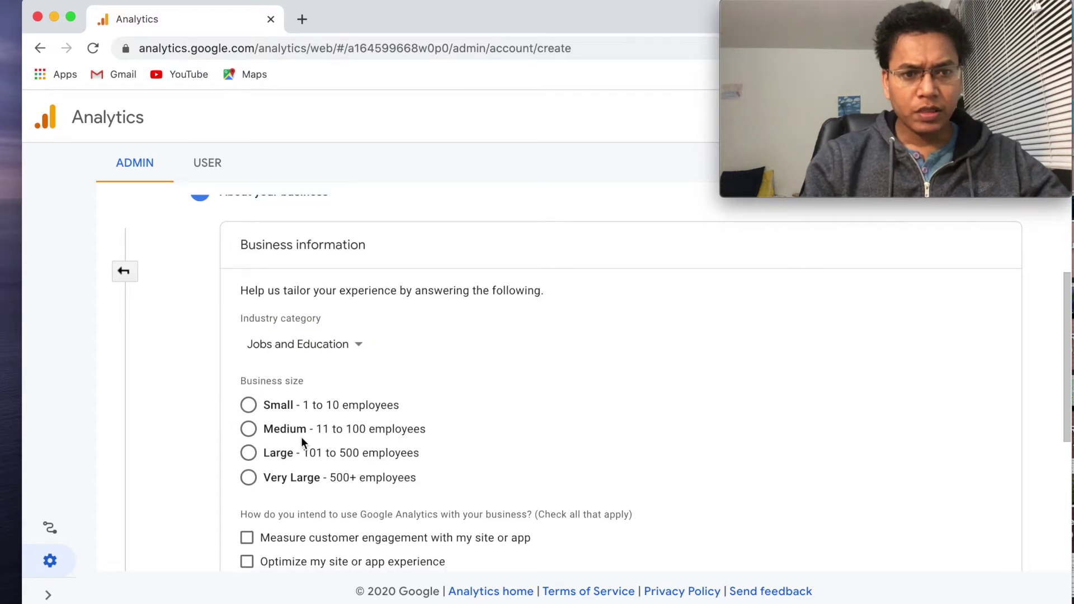
pyautogui.click(248, 405)
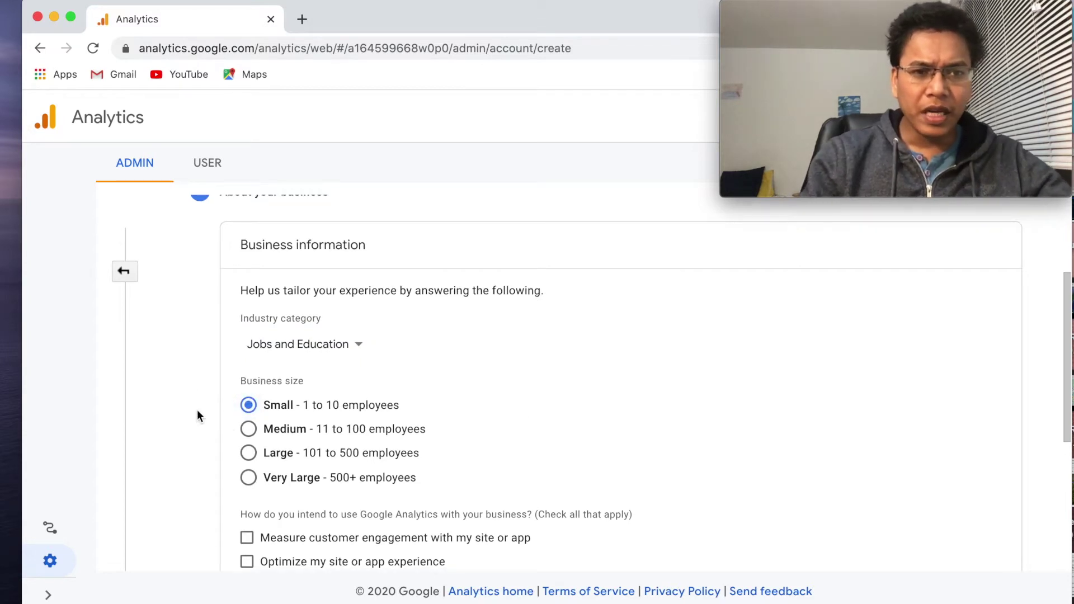
pyautogui.scroll(2, 197, 412)
pyautogui.scroll(-7, 197, 414)
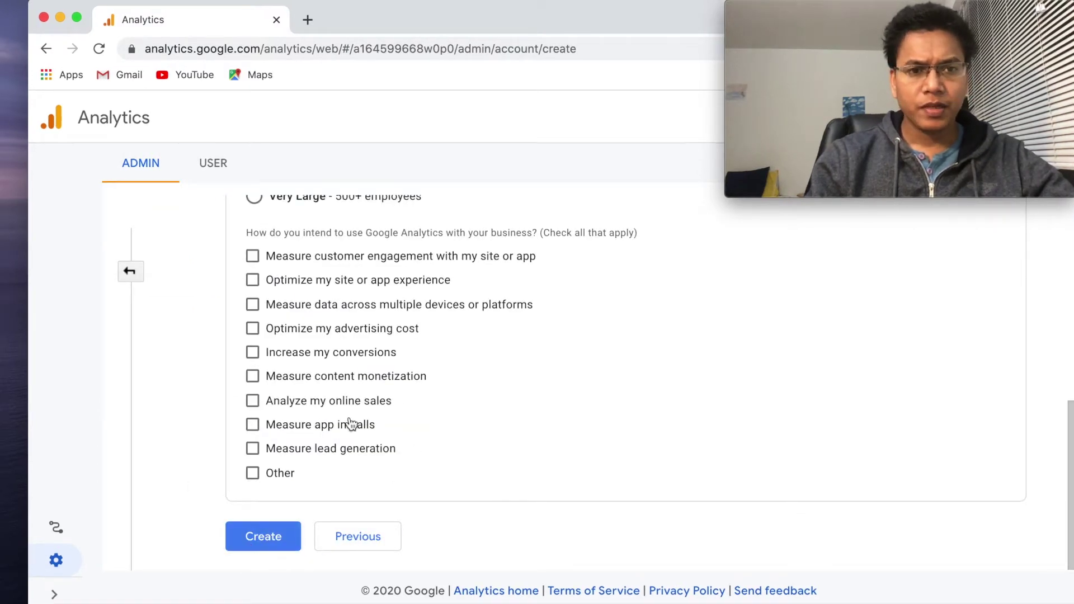
pyautogui.scroll(2, 352, 423)
pyautogui.scroll(-2, 467, 398)
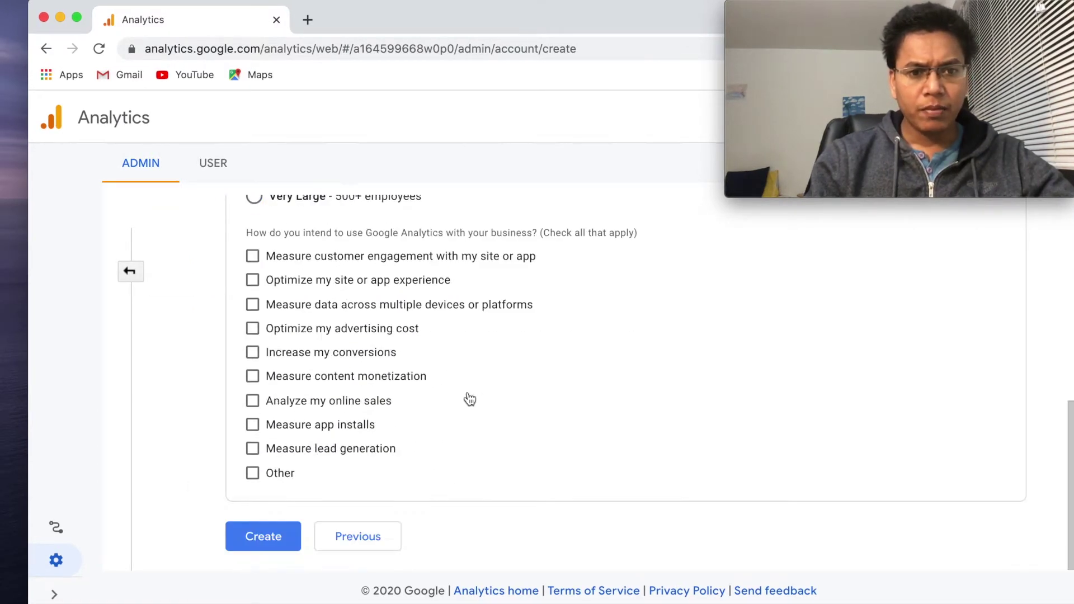
# Create the account and accept both the GDPR and Measurement Controller data protection terms
pyautogui.click(274, 553)
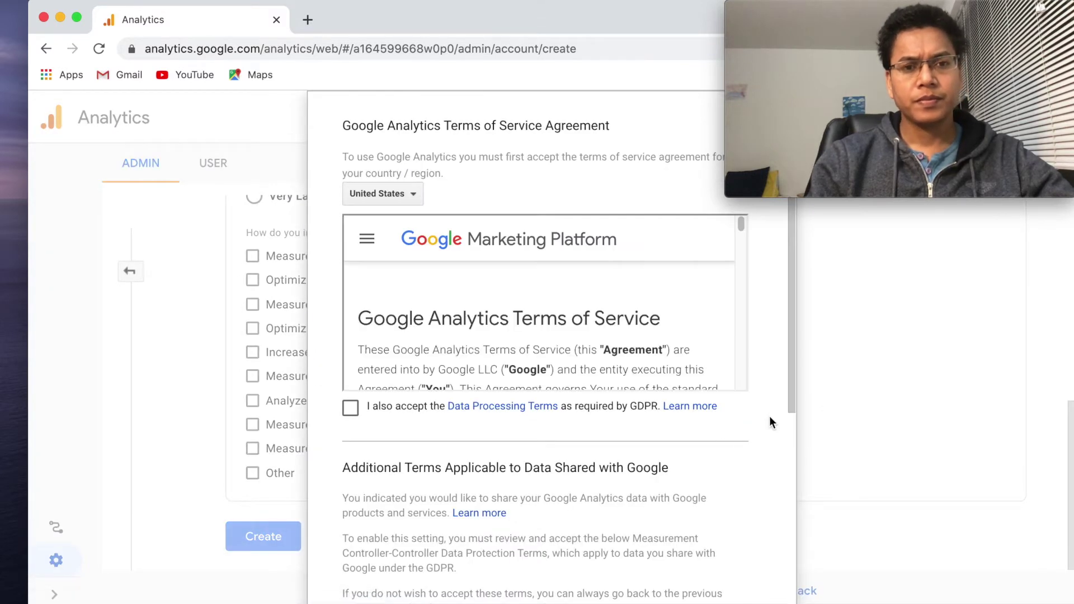
pyautogui.click(351, 409)
pyautogui.scroll(-5, 720, 419)
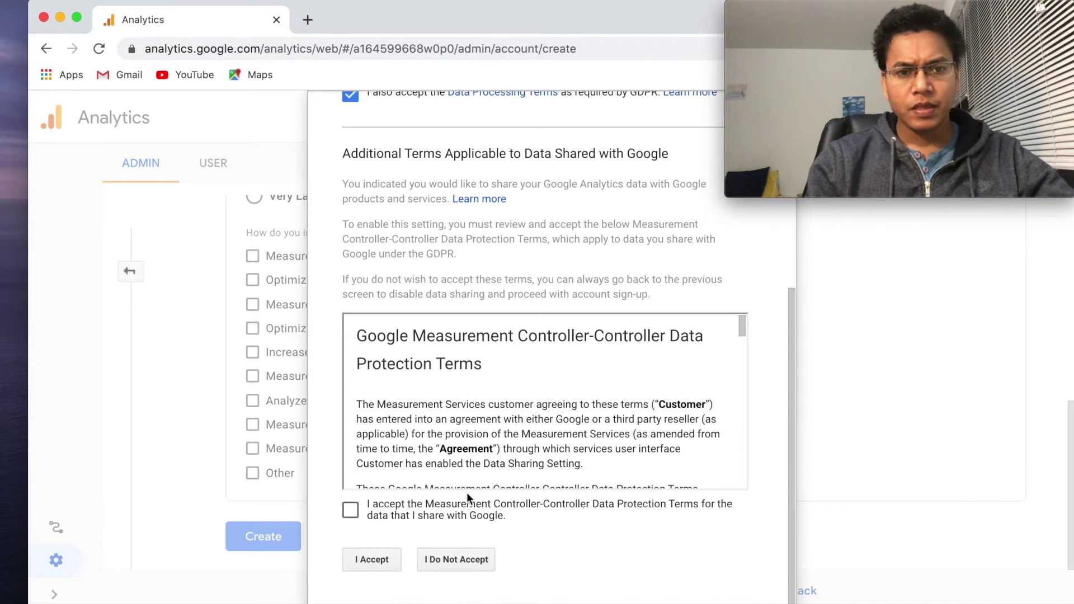
pyautogui.click(351, 512)
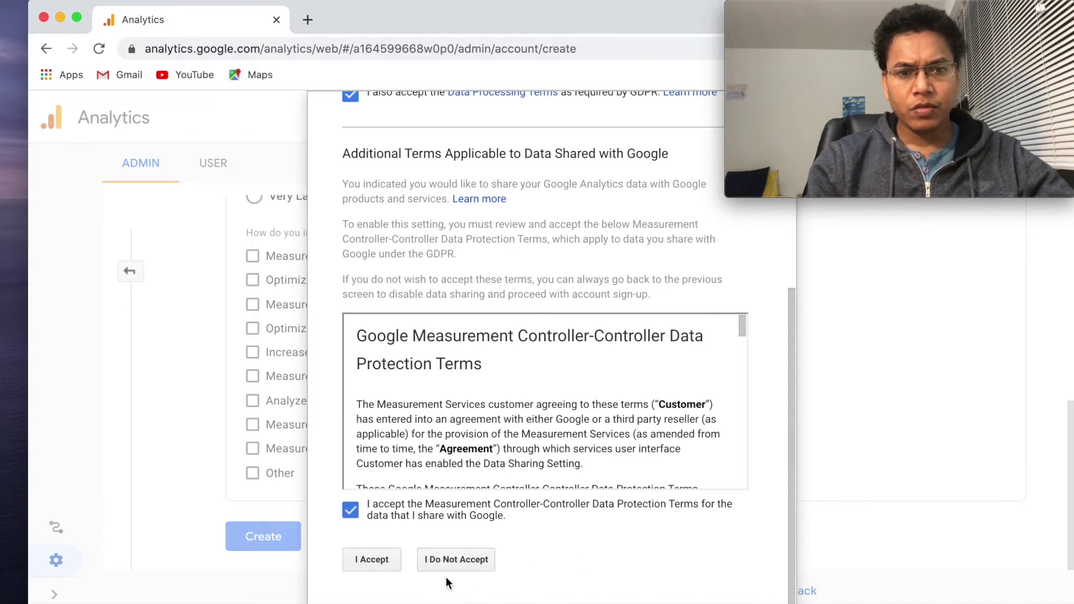
pyautogui.click(369, 566)
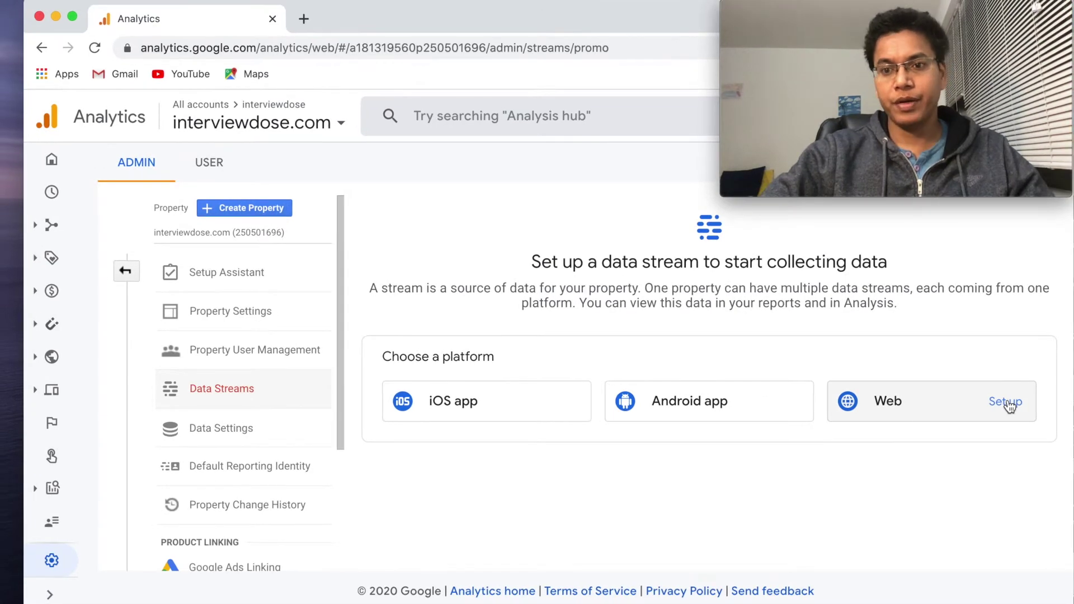
# Choose Web as the platform for the new data stream
pyautogui.click(1009, 402)
# Enter interviewdose.com as the website URL and copy it
pyautogui.click(392, 262)
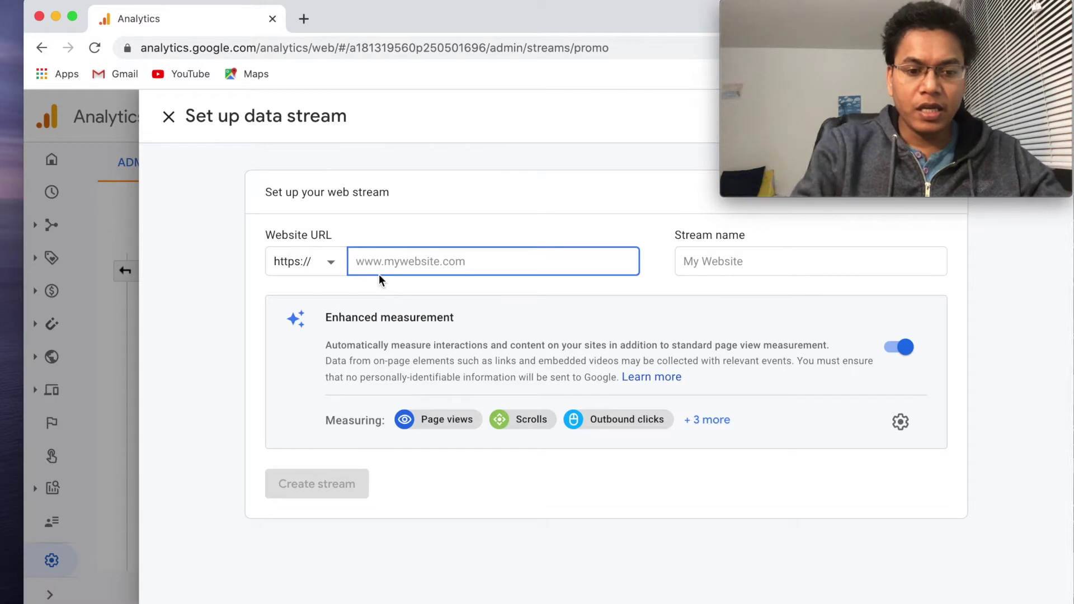
pyautogui.write('interviewd')
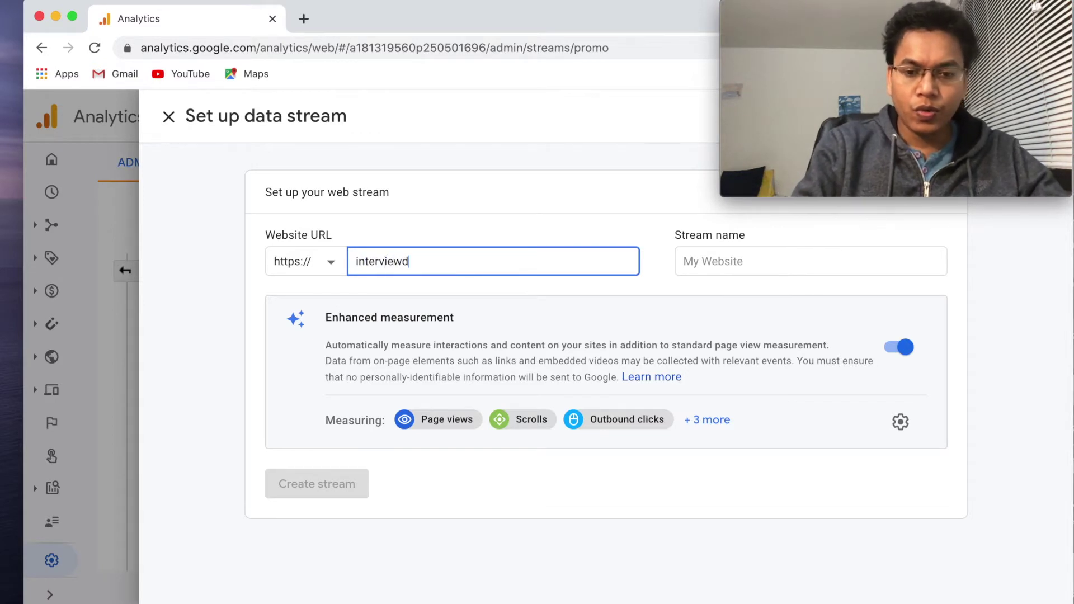
pyautogui.write('ose.com')
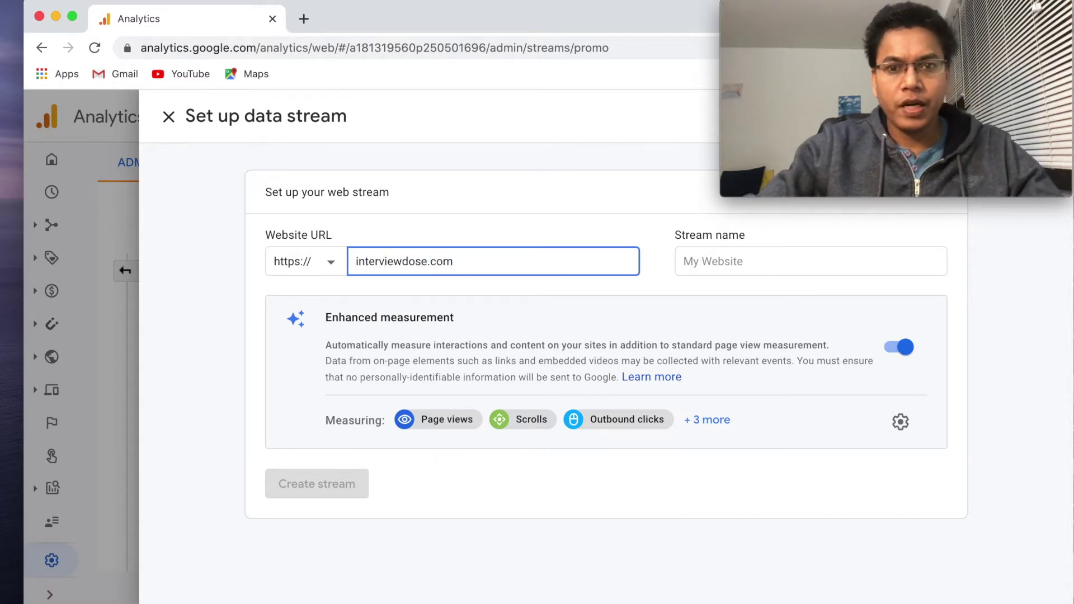
pyautogui.moveTo(469, 273); pyautogui.dragTo(336, 271)
pyautogui.click(328, 270)
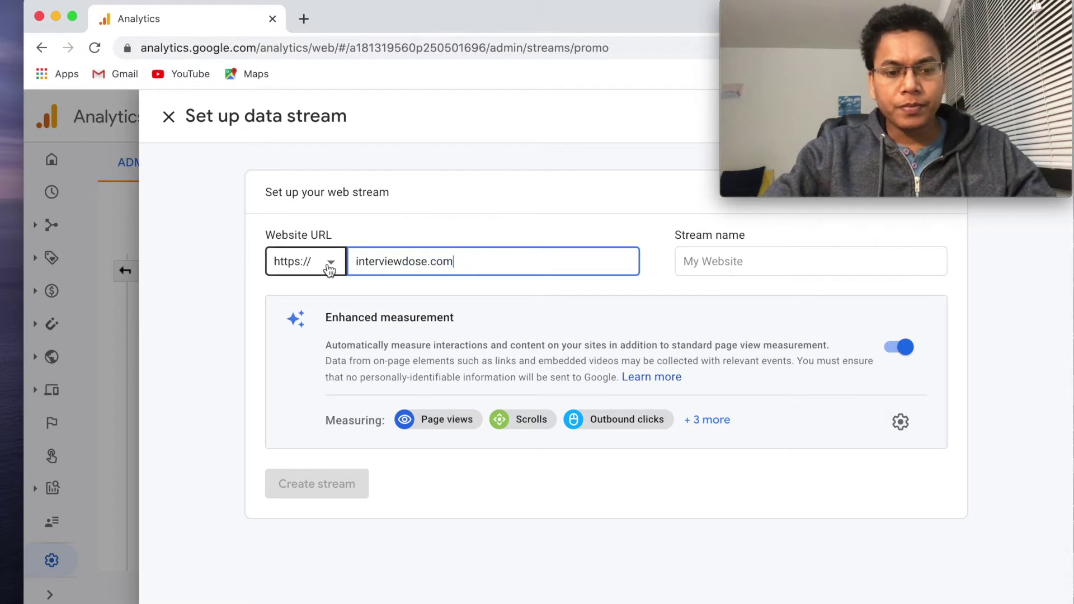
pyautogui.doubleClick(350, 263)
pyautogui.click(480, 218)
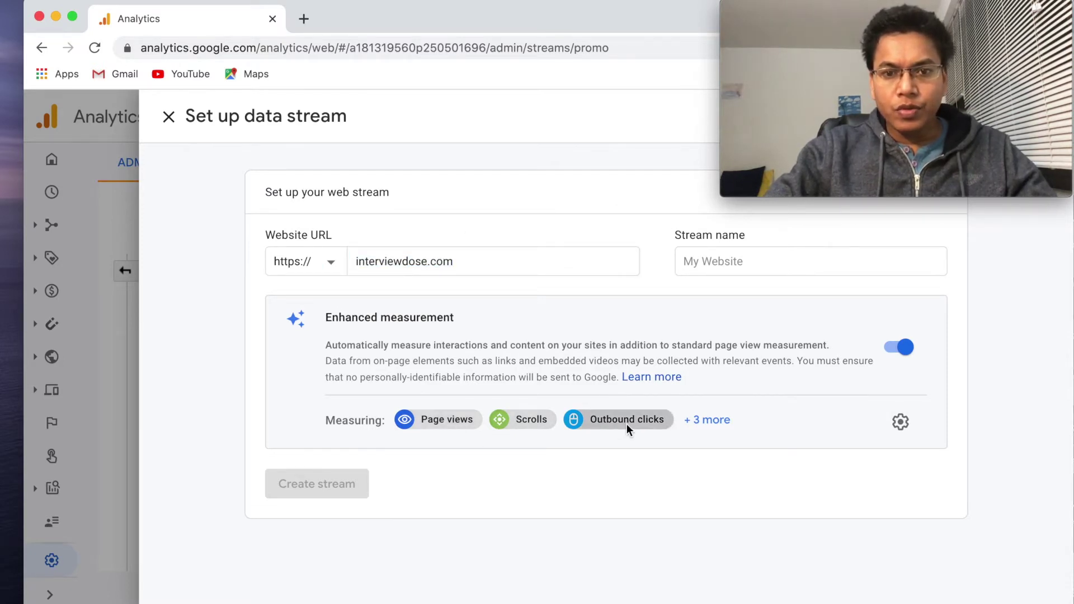
pyautogui.click(468, 256)
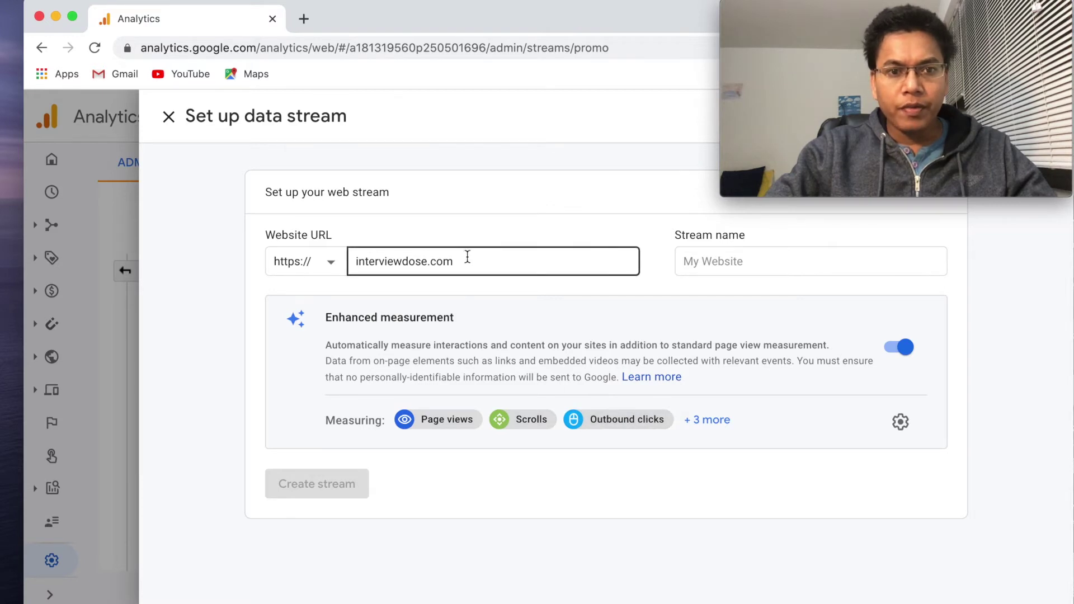
pyautogui.moveTo(468, 257); pyautogui.dragTo(322, 264)
pyautogui.click(489, 259)
pyautogui.moveTo(489, 259); pyautogui.dragTo(353, 262)
pyautogui.press('super+c')
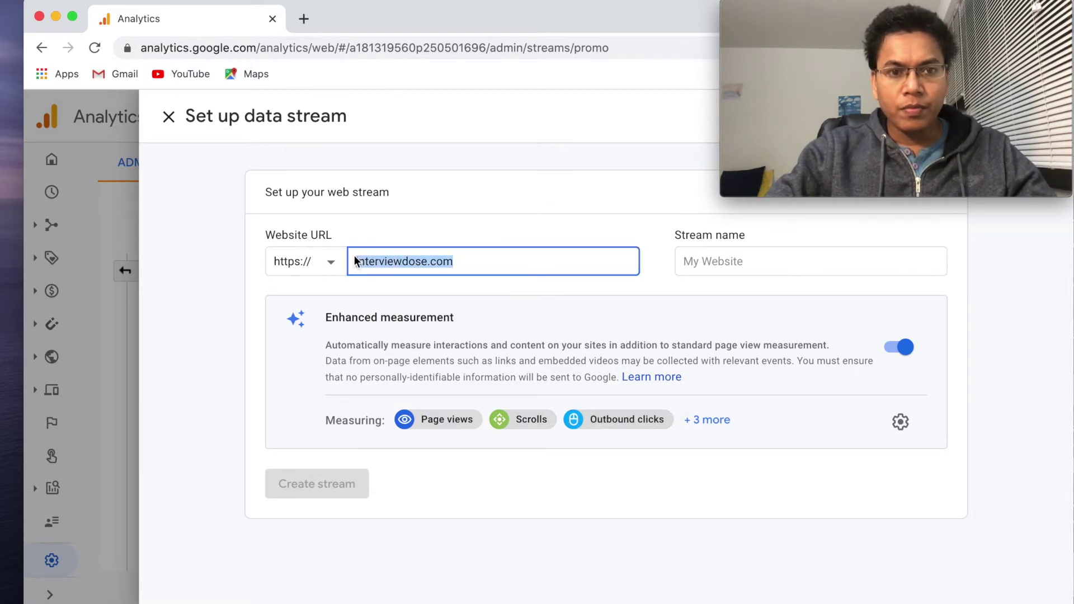
pyautogui.click(545, 496)
# Paste interviewdose.com as the stream name and create the web stream
pyautogui.click(731, 261)
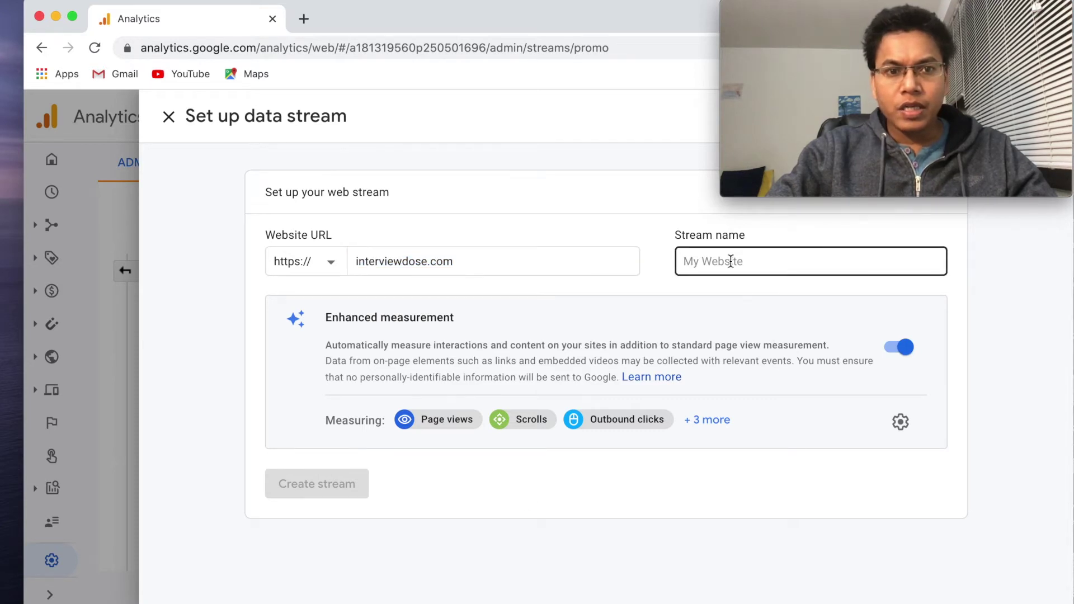
pyautogui.click(439, 270)
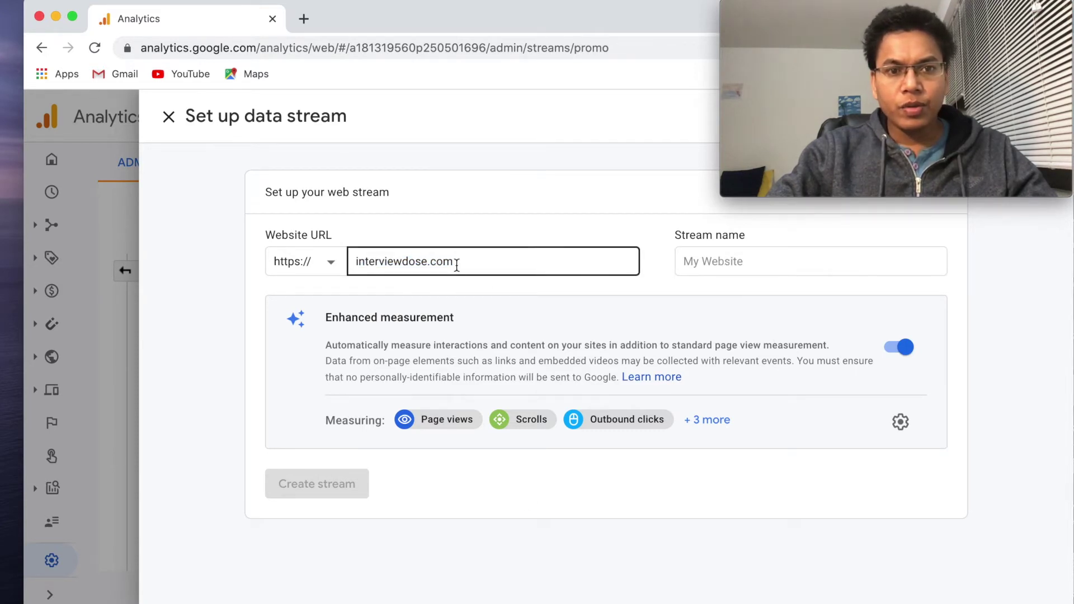
pyautogui.click(688, 264)
pyautogui.press('super+v')
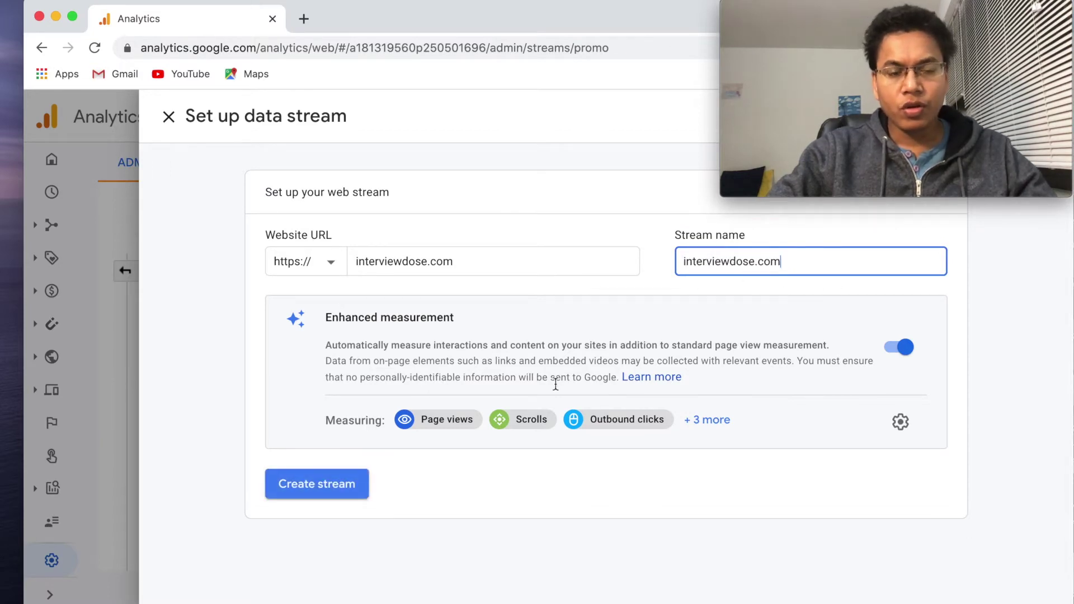
pyautogui.click(309, 488)
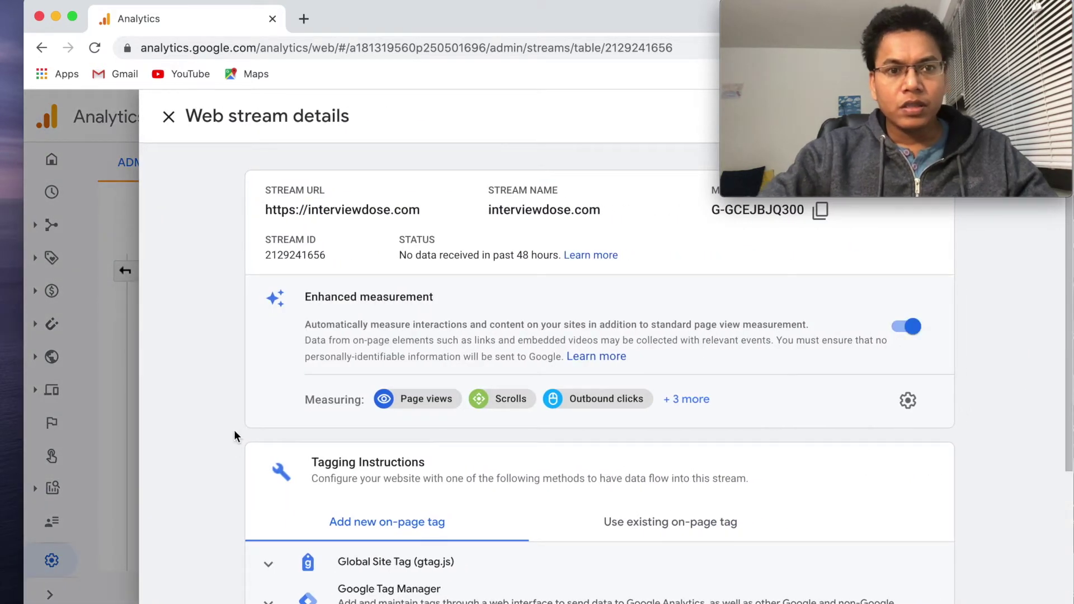
# Review the stream's tagging instructions and return to the Add new on-page tag options
pyautogui.scroll(-1, 235, 435)
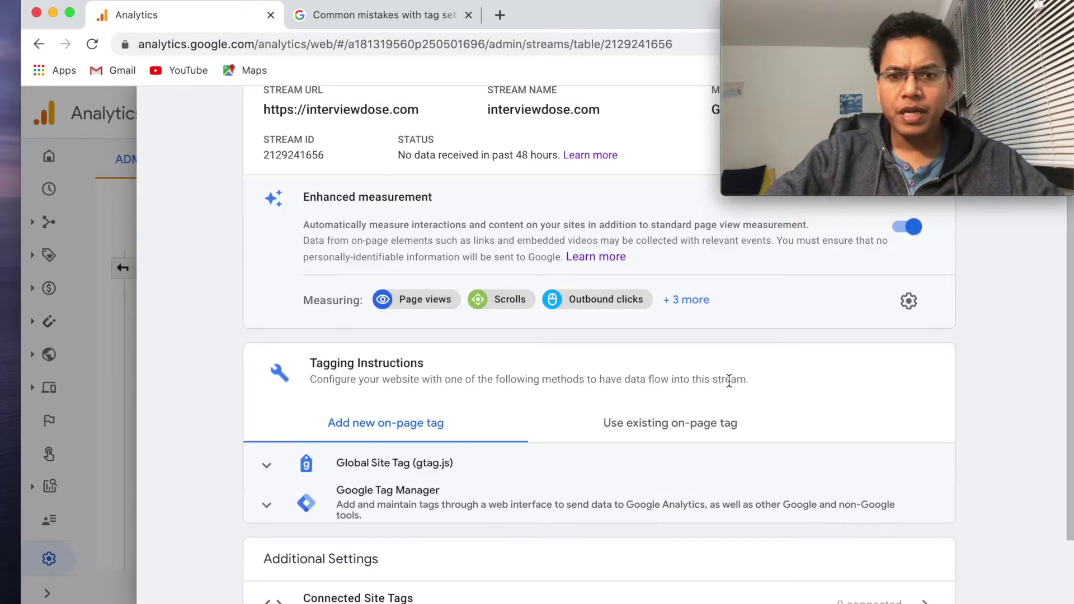
pyautogui.moveTo(748, 380); pyautogui.dragTo(307, 375)
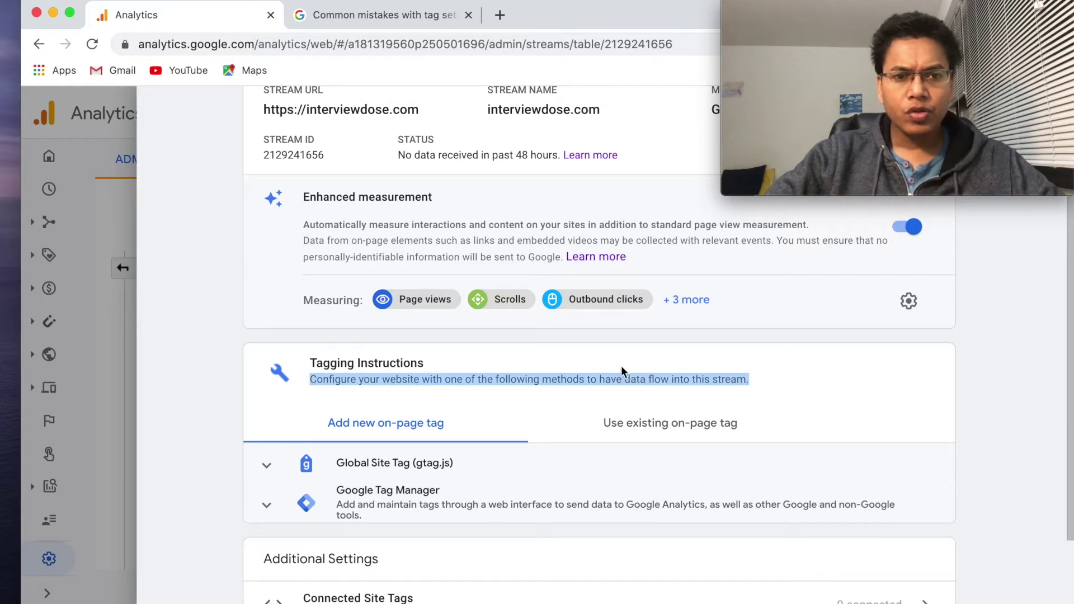
pyautogui.click(608, 383)
pyautogui.scroll(-1, 608, 383)
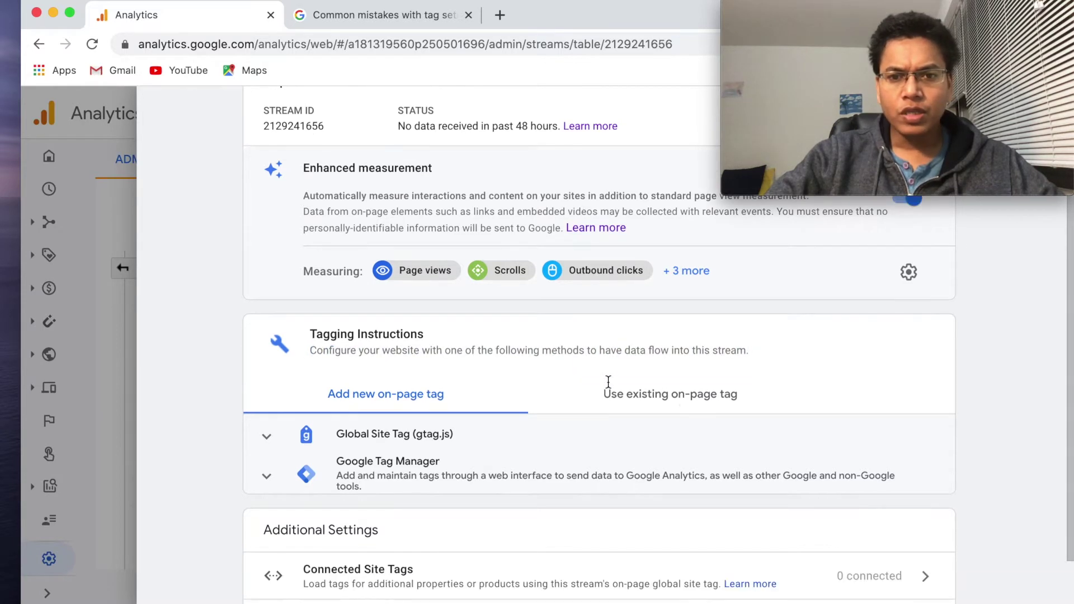
pyautogui.click(688, 402)
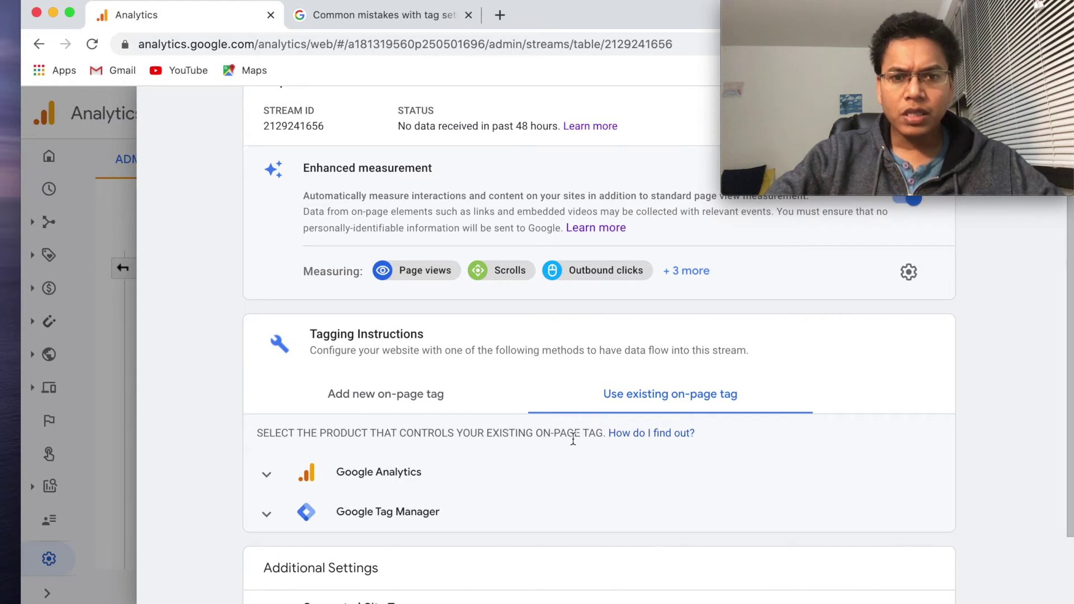
pyautogui.click(390, 395)
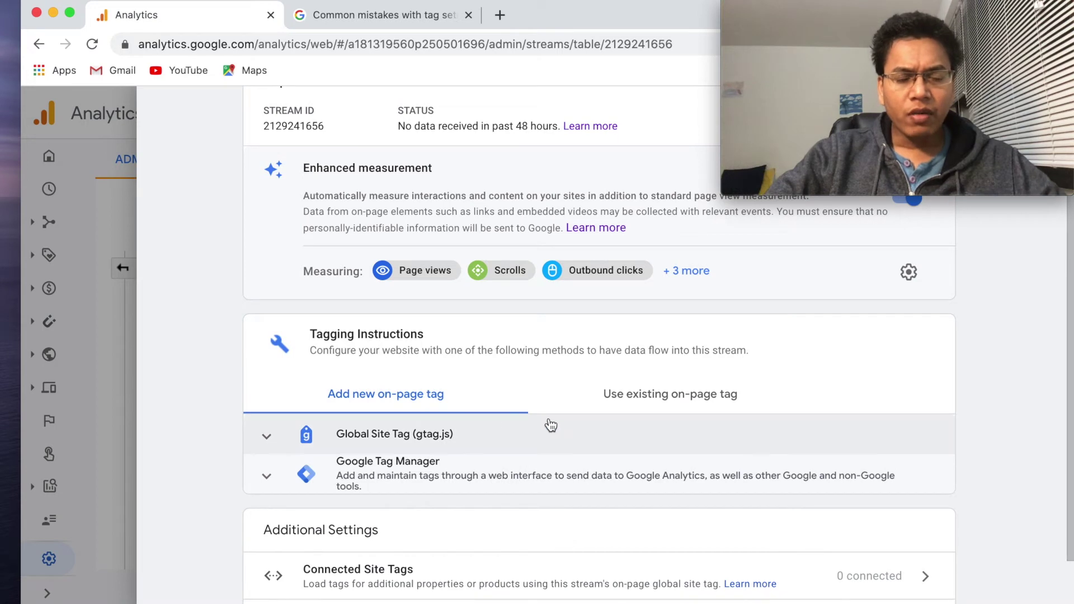
pyautogui.scroll(-1, 495, 445)
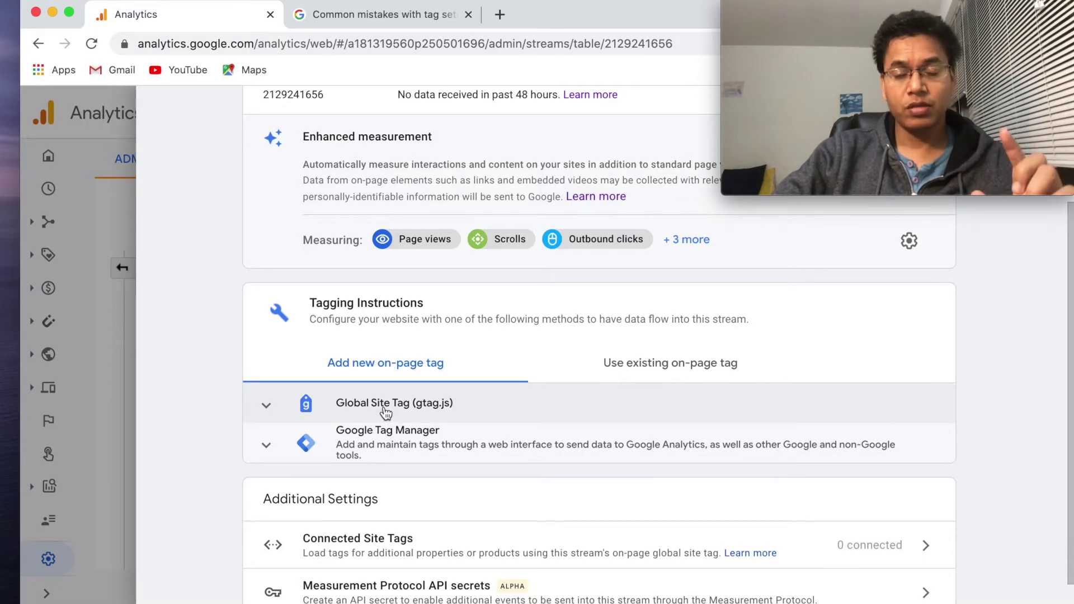
# Expand Global Site Tag (gtag.js) to reveal its full code snippet
pyautogui.click(386, 412)
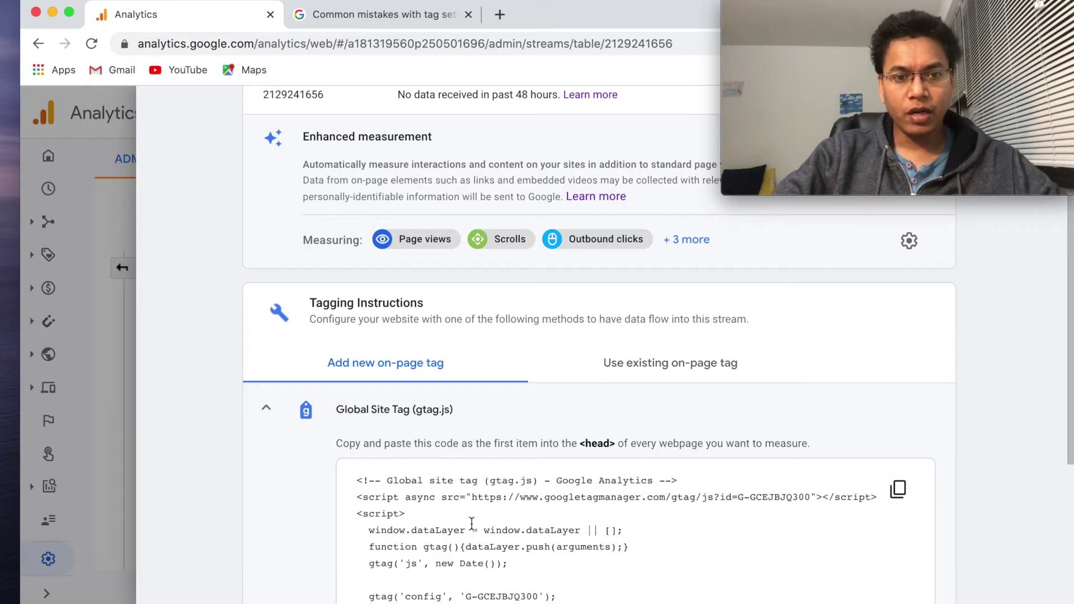
pyautogui.scroll(-3, 469, 527)
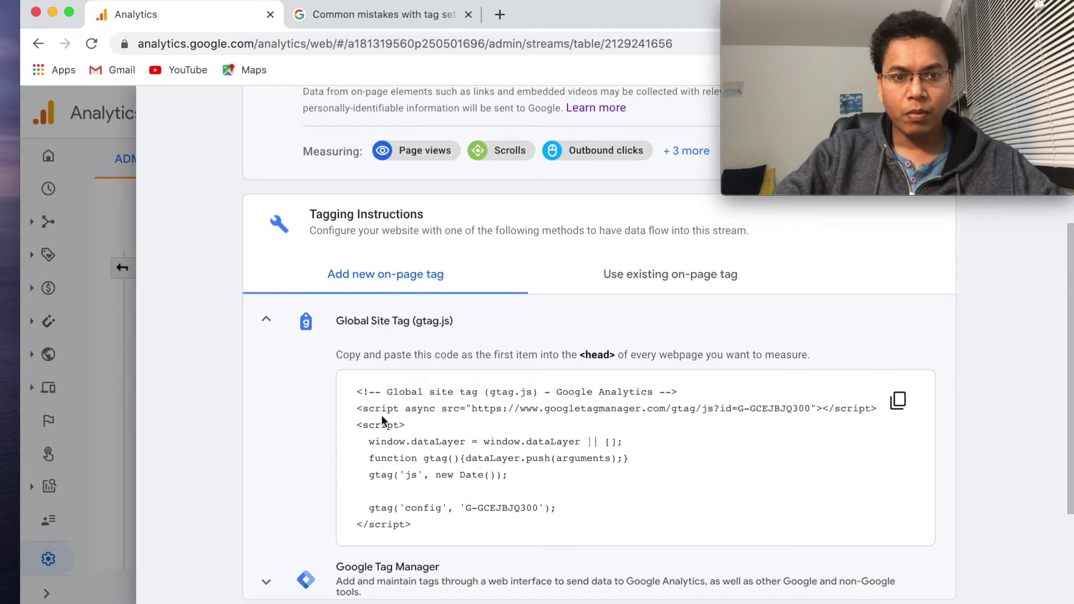
pyautogui.moveTo(356, 394); pyautogui.dragTo(435, 537)
pyautogui.press('super+c')
pyautogui.click(546, 507)
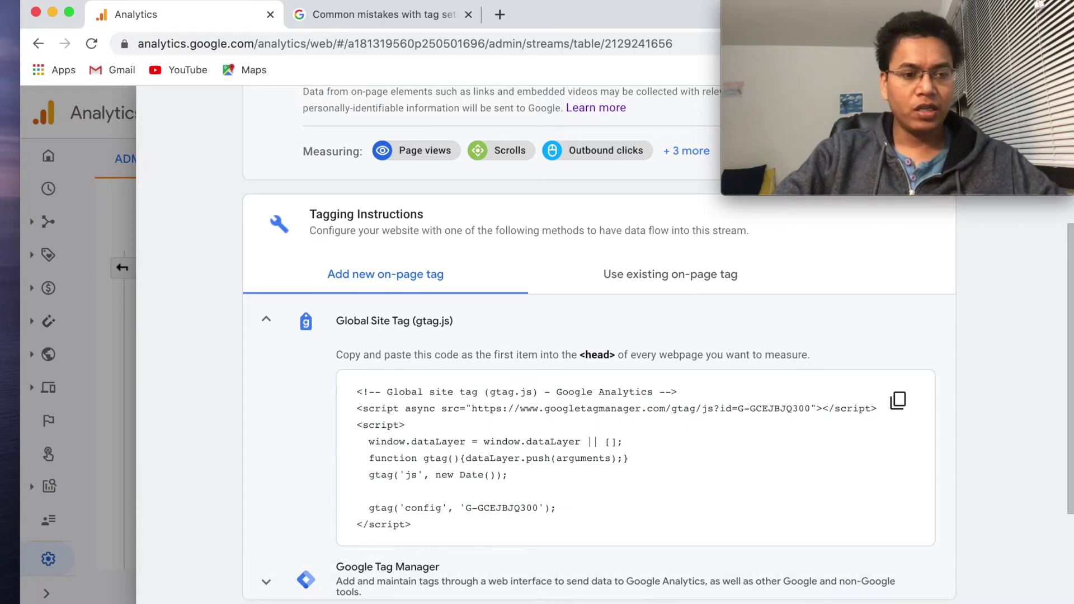
pyautogui.press('super+Tab')
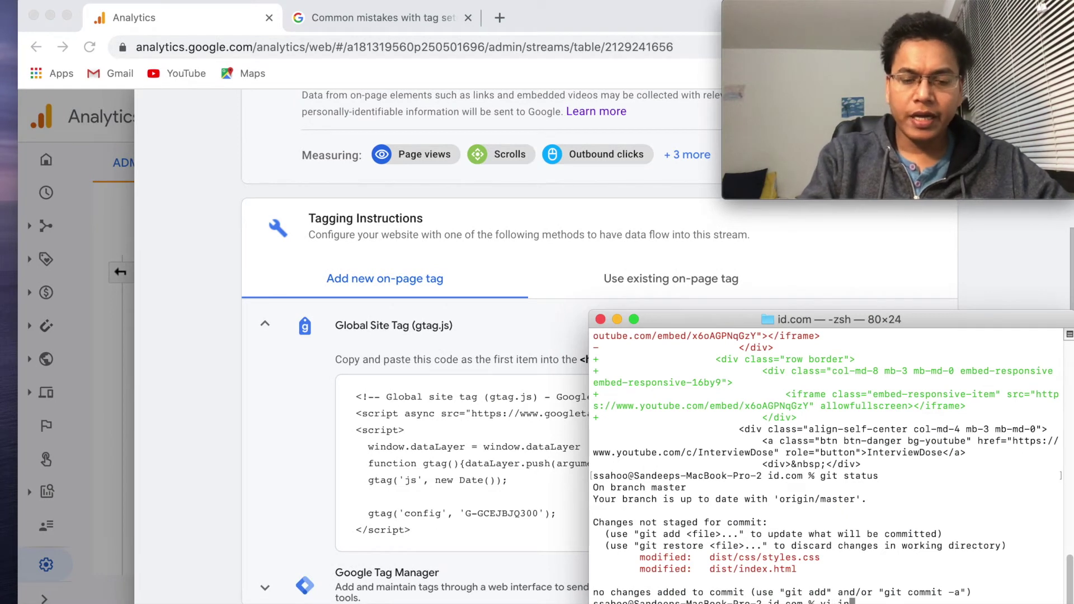
# Open dist/index.html in vi
pyautogui.write('dist')
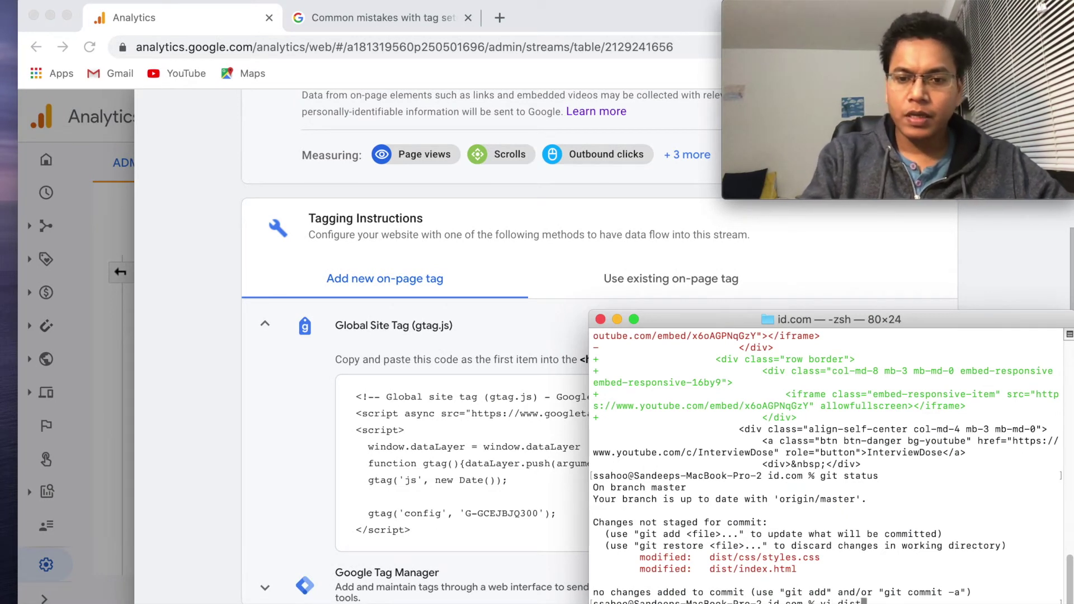
pyautogui.write('/index.html')
pyautogui.press('Return')
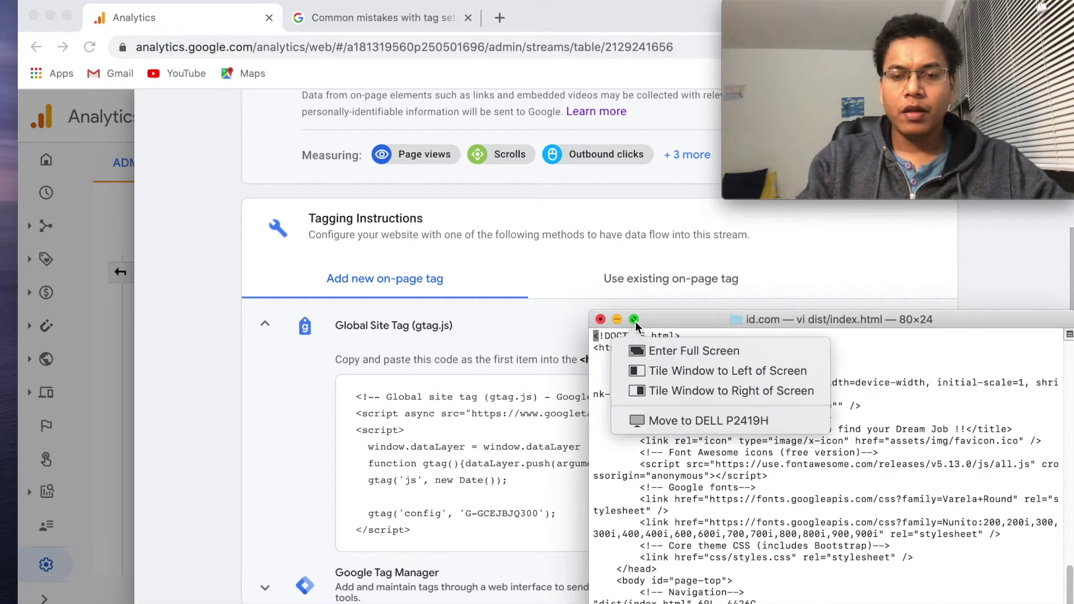
# Bring the Chrome window with the gtag snippet back in front of Terminal
pyautogui.click(399, 355)
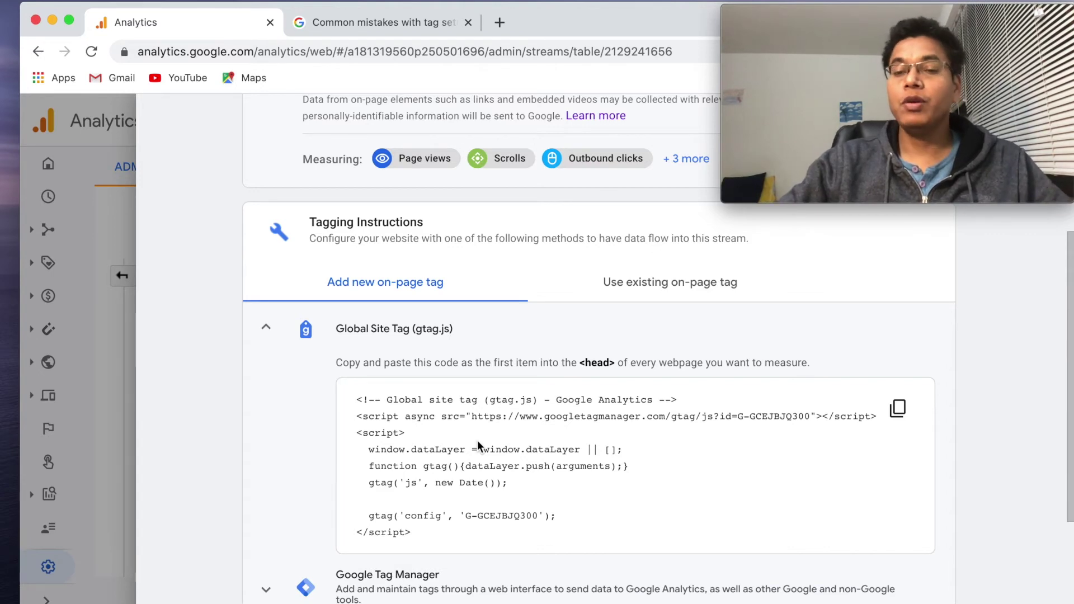
# Paste the gtag snippet right after <head> in index.html in vi and remove the stray V
pyautogui.press('super+Tab')
pyautogui.press('super+v')
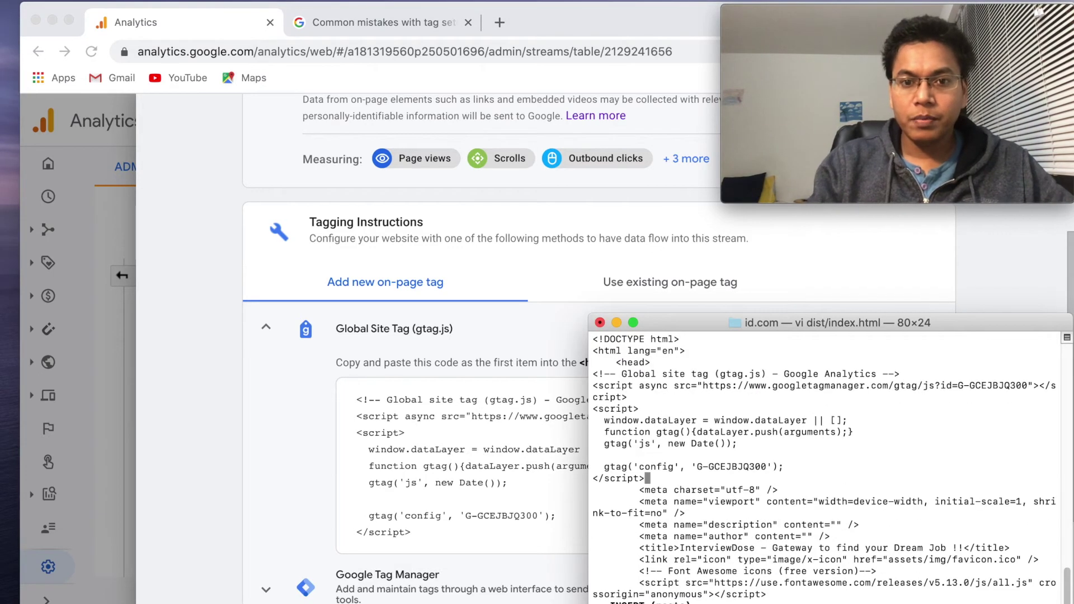
pyautogui.press('Up')
pyautogui.press('Up')
pyautogui.press('Up')
pyautogui.press('Up')
pyautogui.press('Up')
pyautogui.press('Up')
pyautogui.press('Up')
pyautogui.press('Up')
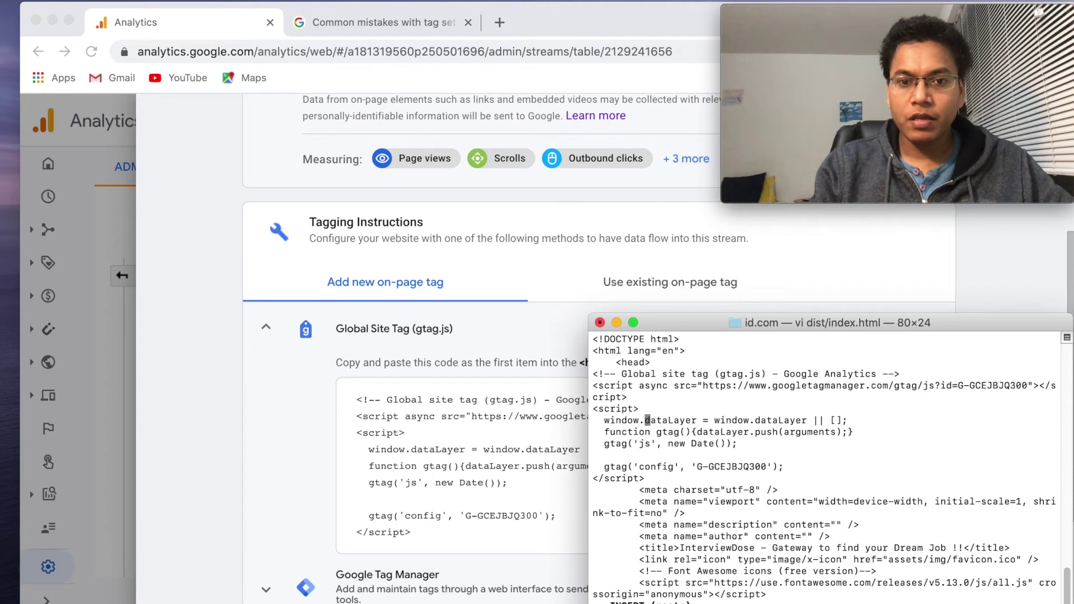
pyautogui.press('Left')
pyautogui.press('Left')
pyautogui.press('Left')
pyautogui.press('Left')
pyautogui.press('Left')
pyautogui.press('Left')
pyautogui.press('Left')
pyautogui.press('Left')
pyautogui.press('Left')
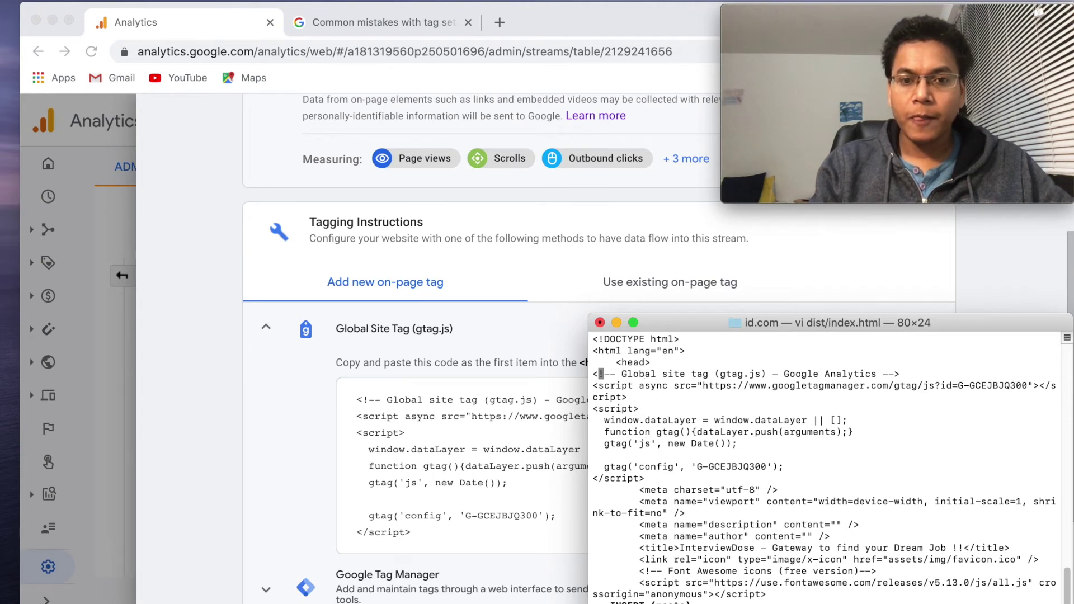
pyautogui.write('V')
pyautogui.press('BackSpace')
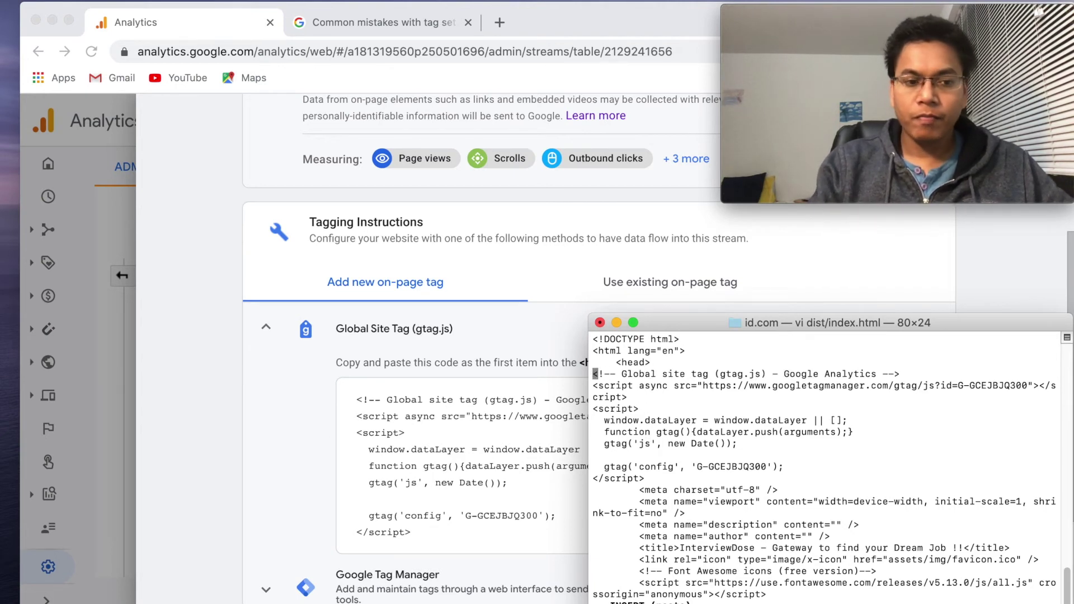
# Indent the gtag snippet lines to match the head contents, then save with :wq
pyautogui.press('Escape')
pyautogui.hotkey('shift', 'v')
pyautogui.press('Down')
pyautogui.press('Down')
pyautogui.press('Down')
pyautogui.press('Down')
pyautogui.press('Down')
pyautogui.press('Down')
pyautogui.press('Down')
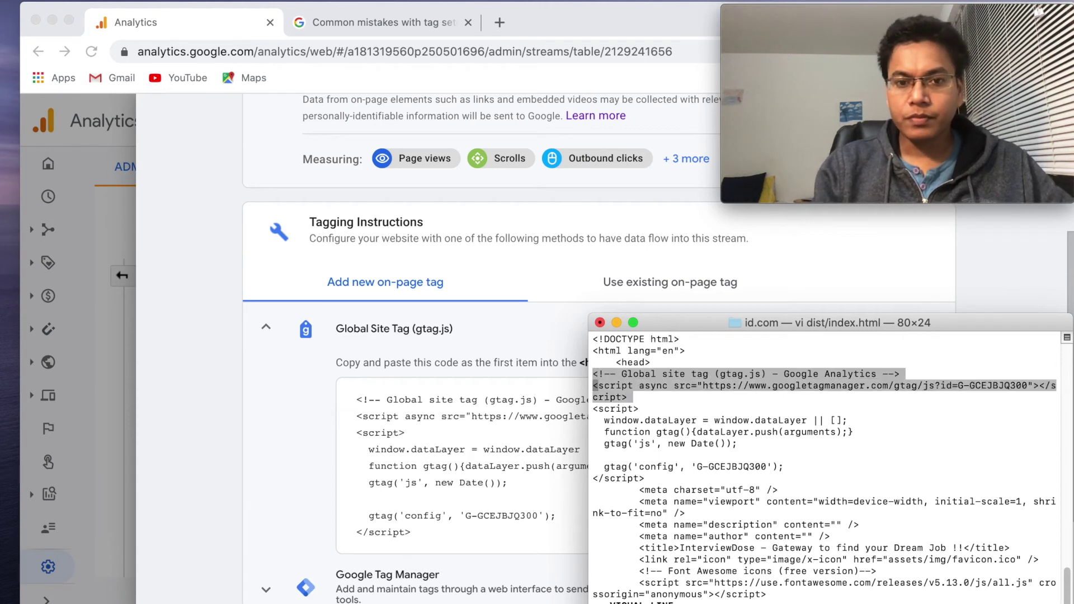
pyautogui.press('Down')
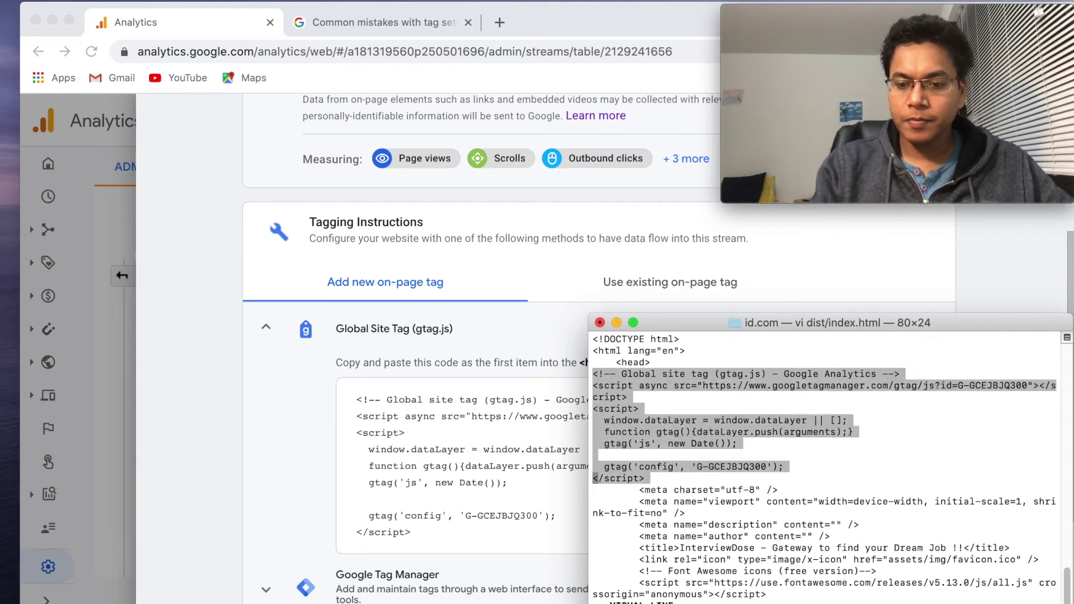
pyautogui.press('>')
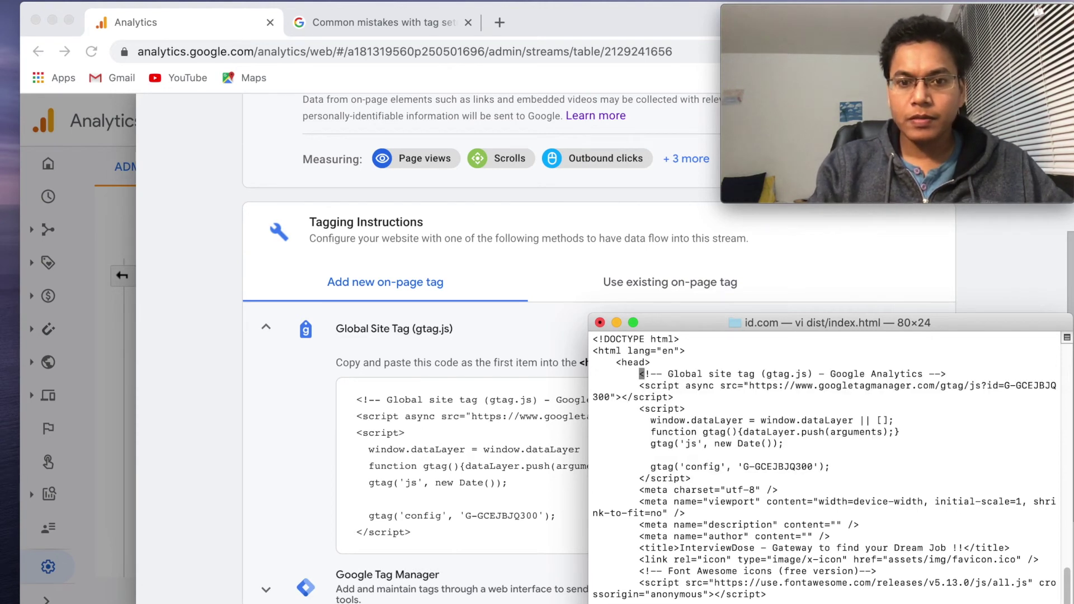
pyautogui.write(':wq')
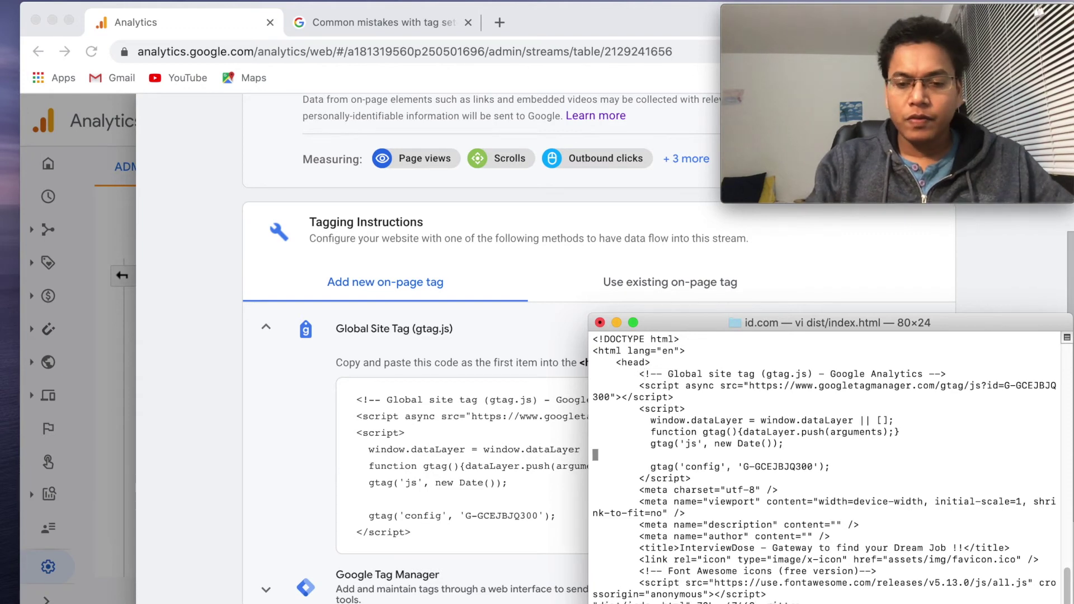
pyautogui.press('Return')
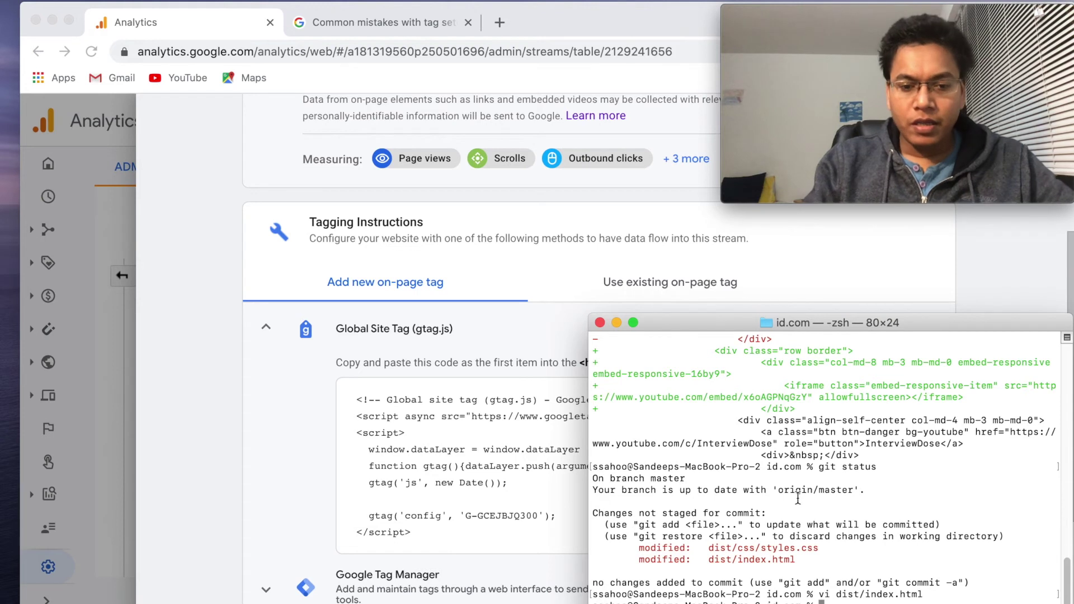
# Stage all changes and commit them with the message 'enabled analytics'
pyautogui.write('git add .')
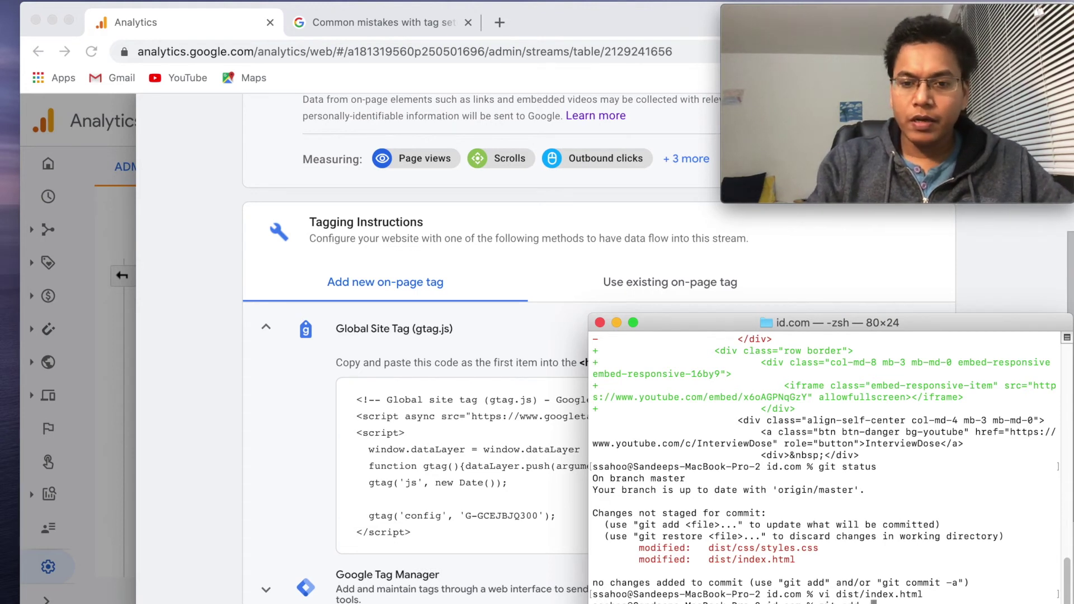
pyautogui.press('Return')
pyautogui.write('git commit -m "')
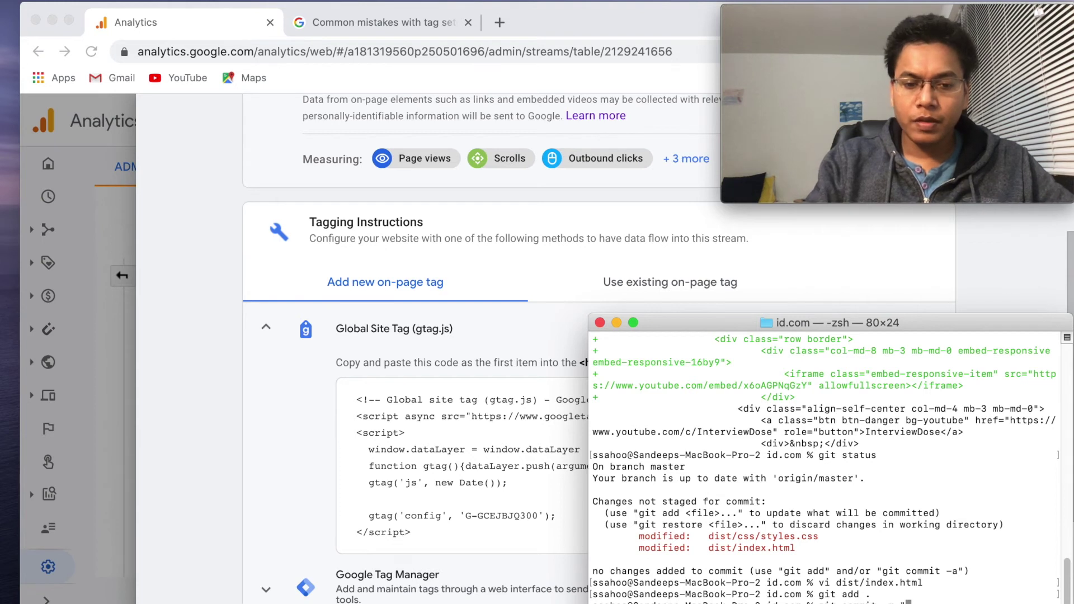
pyautogui.write('Enabled analytics"')
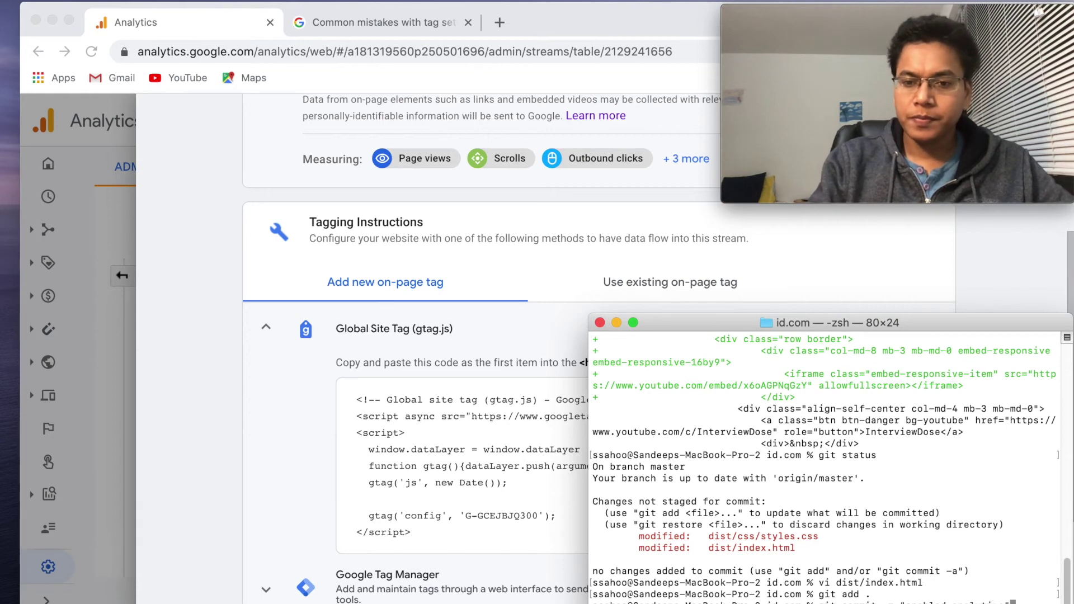
pyautogui.press('Return')
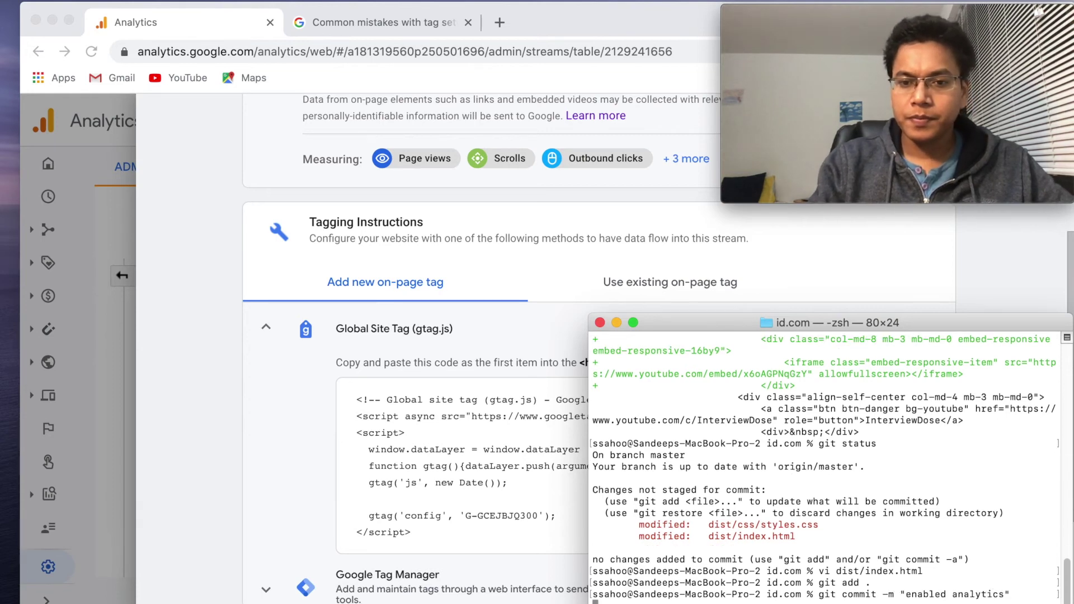
# Push to origin master, check the snippet in the server's index.html, and close the web stream details
pyautogui.write('git push')
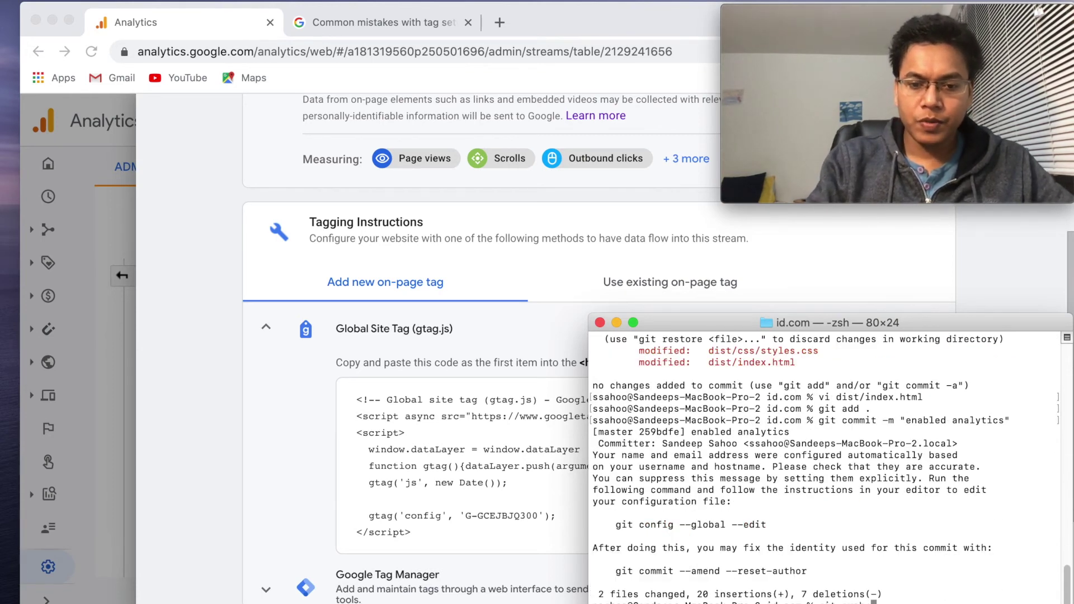
pyautogui.write(' origin ')
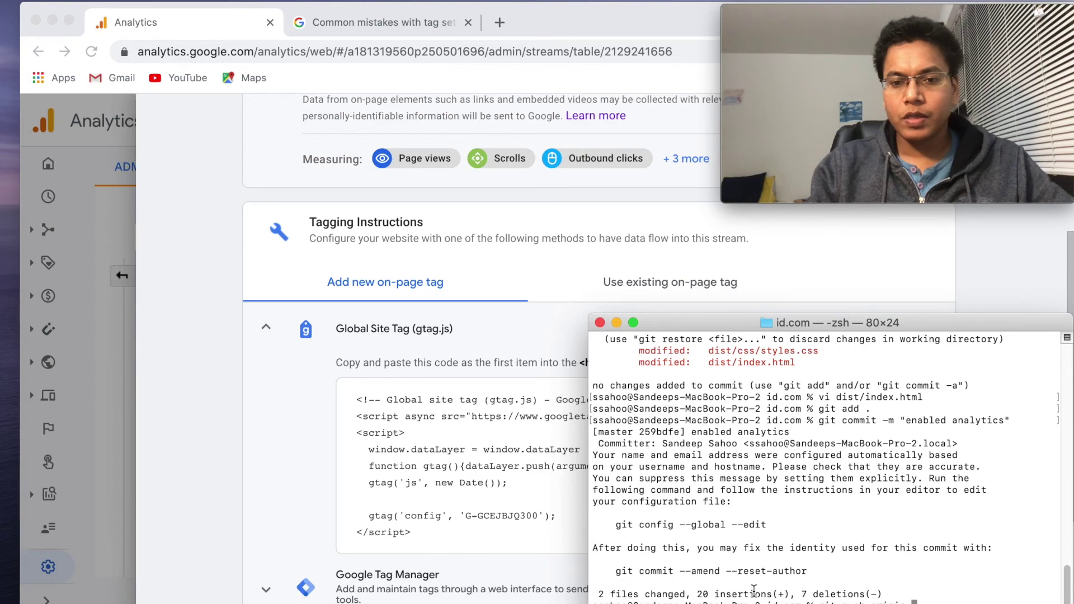
pyautogui.write('master')
pyautogui.press('Return')
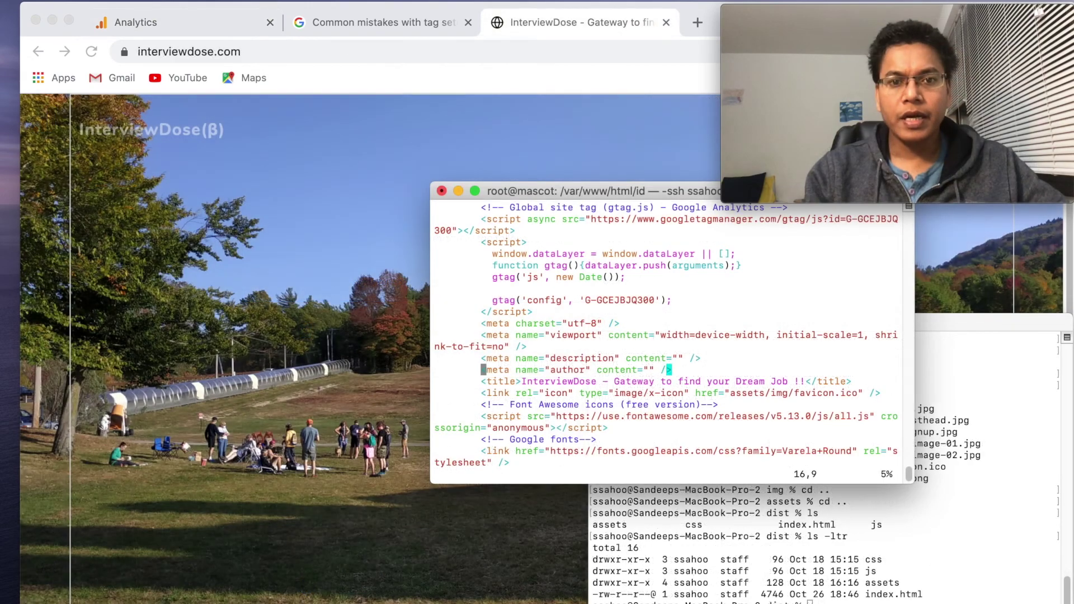
pyautogui.press('Up')
pyautogui.press('Up')
pyautogui.press('Up')
pyautogui.press('Up')
pyautogui.press('Up')
pyautogui.press('Up')
pyautogui.press('Up')
pyautogui.press('Up')
pyautogui.press('Up')
pyautogui.press('Up')
pyautogui.press('Up')
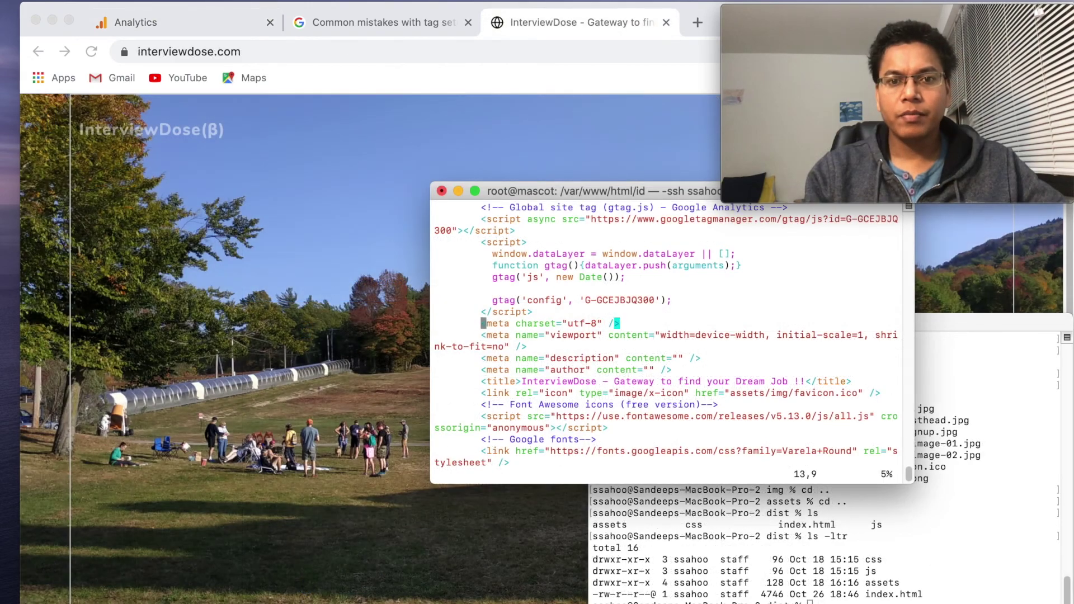
pyautogui.press('Down')
pyautogui.press('Down')
pyautogui.press('Down')
pyautogui.press('Down')
pyautogui.press('Down')
pyautogui.press('Down')
pyautogui.press('Down')
pyautogui.press('Down')
pyautogui.press('Down')
pyautogui.press('Down')
pyautogui.press('Down')
pyautogui.press('Down')
pyautogui.press('Down')
pyautogui.press('Down')
pyautogui.press('Down')
pyautogui.press('Down')
pyautogui.press('Down')
pyautogui.press('Down')
pyautogui.press('Down')
pyautogui.press('Down')
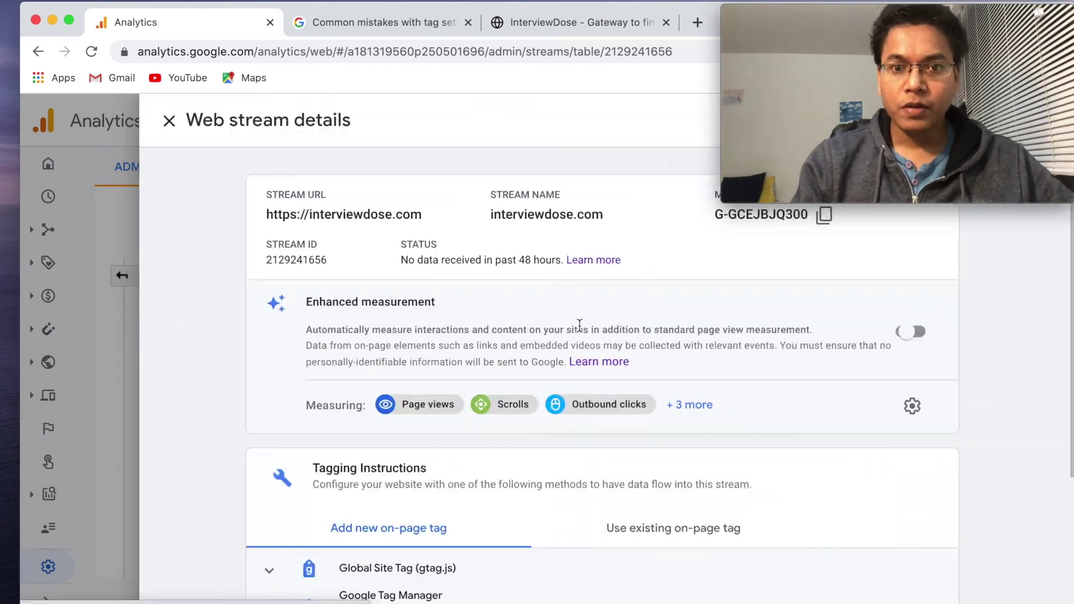
pyautogui.click(164, 122)
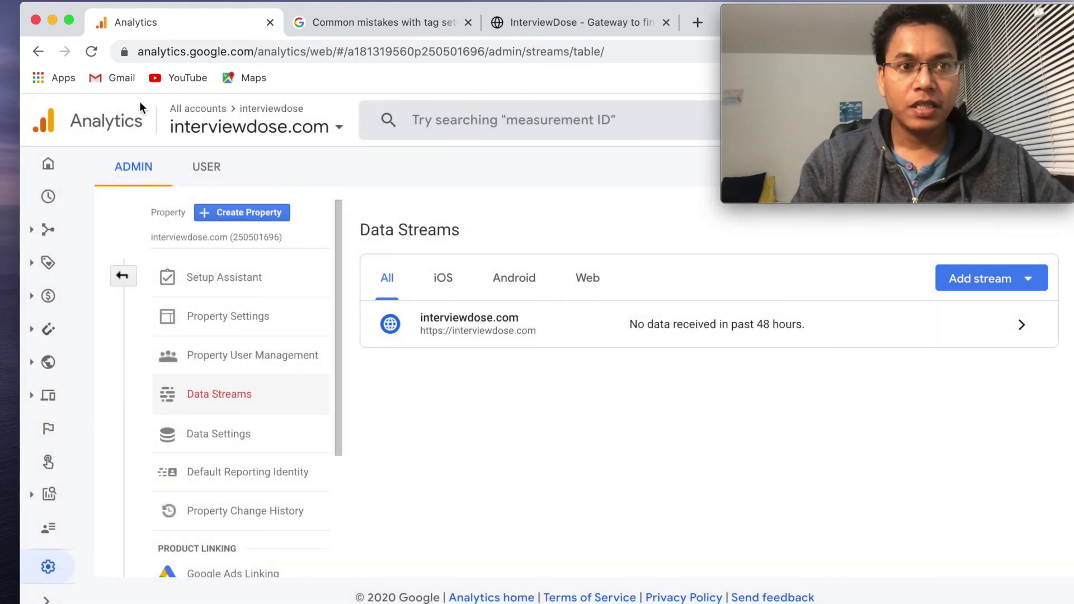
# Reload Analytics and open Realtime, showing 1 user in the last 30 minutes, all on desktop
pyautogui.click(91, 52)
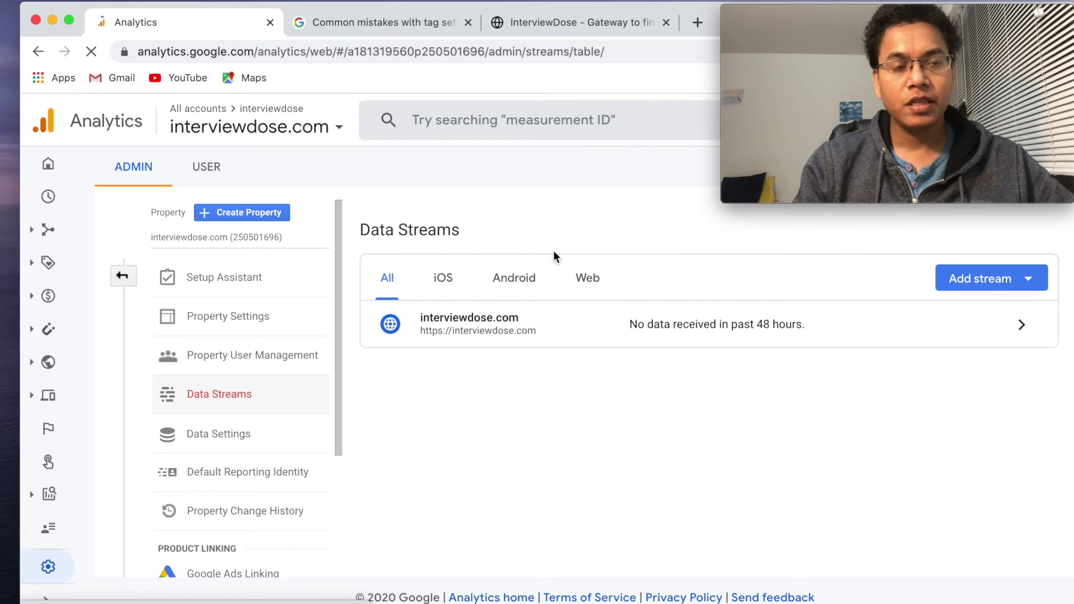
pyautogui.click(48, 164)
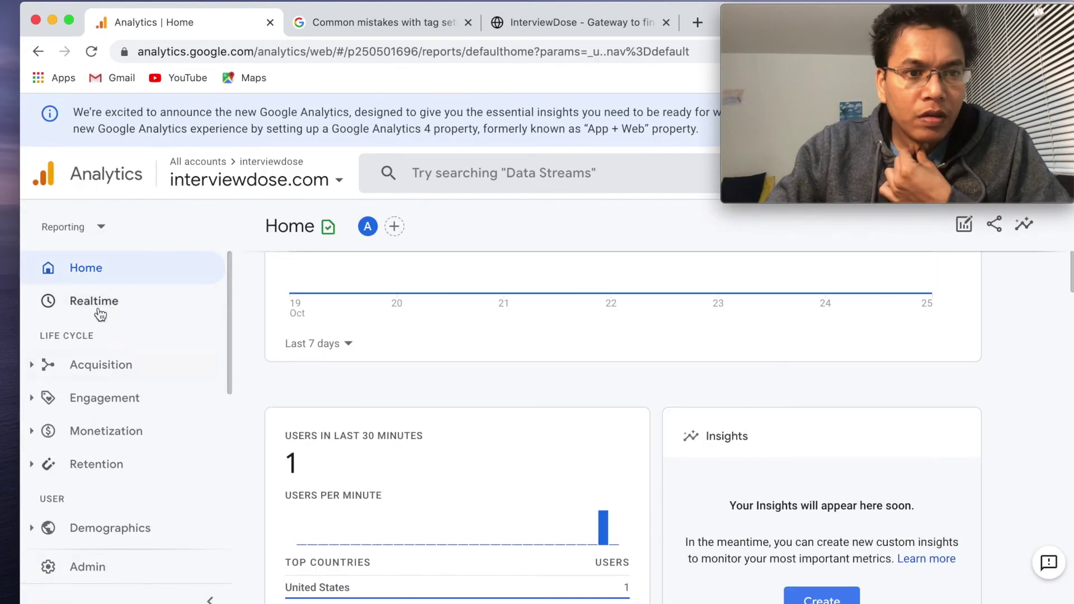
pyautogui.click(95, 302)
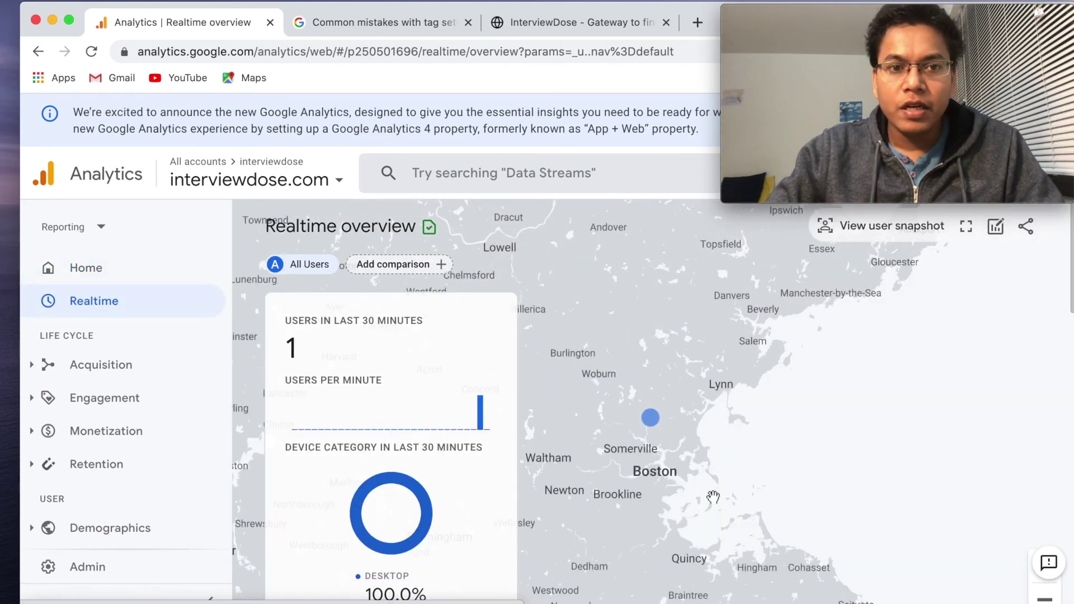
pyautogui.scroll(-1, 685, 453)
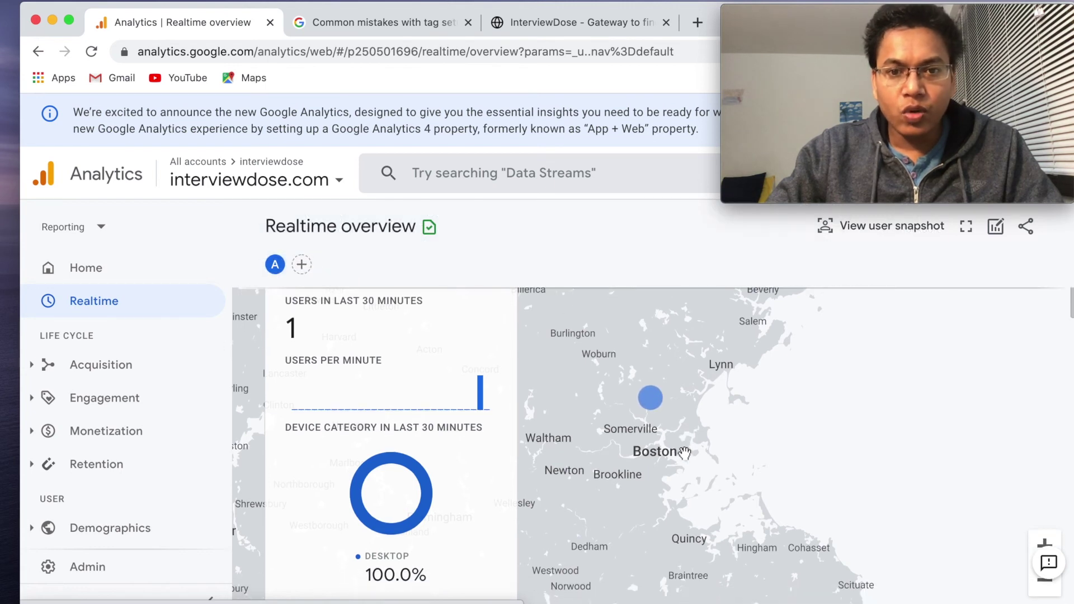
pyautogui.moveTo(354, 398)
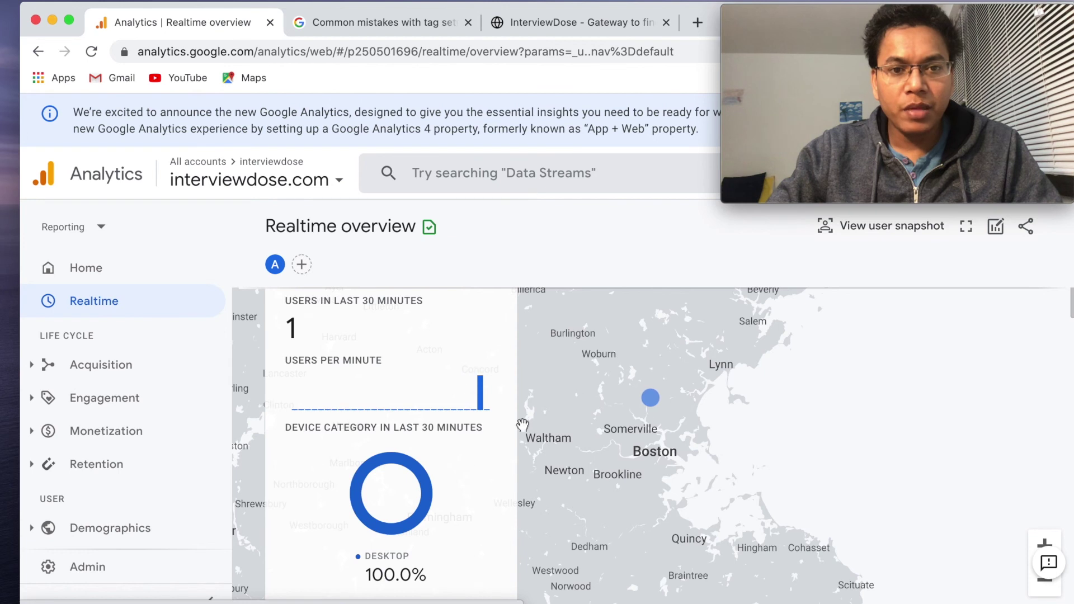
pyautogui.moveTo(408, 558)
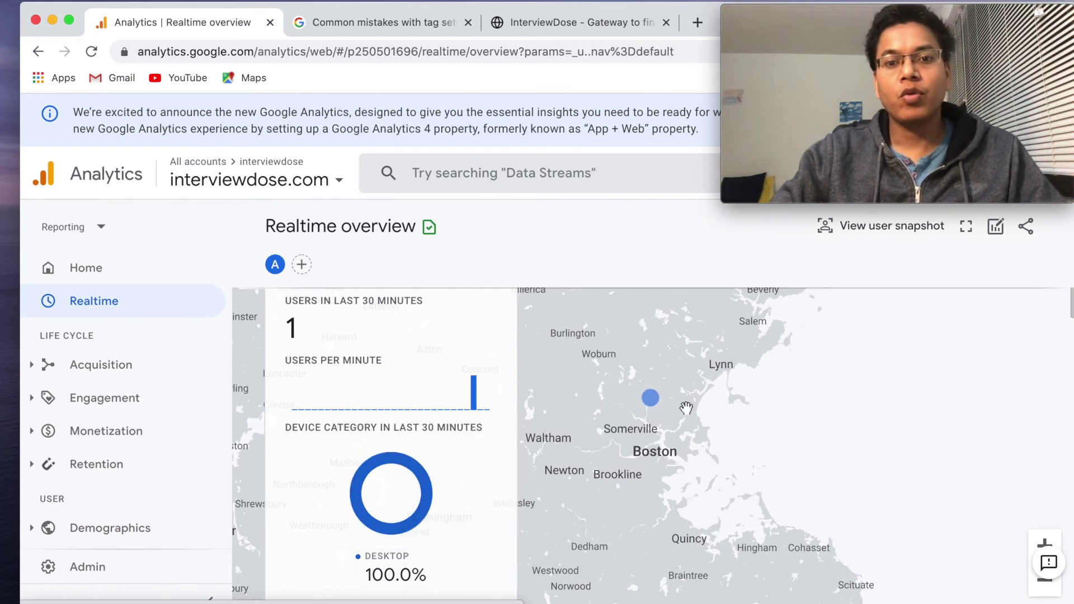
pyautogui.scroll(-10, 662, 419)
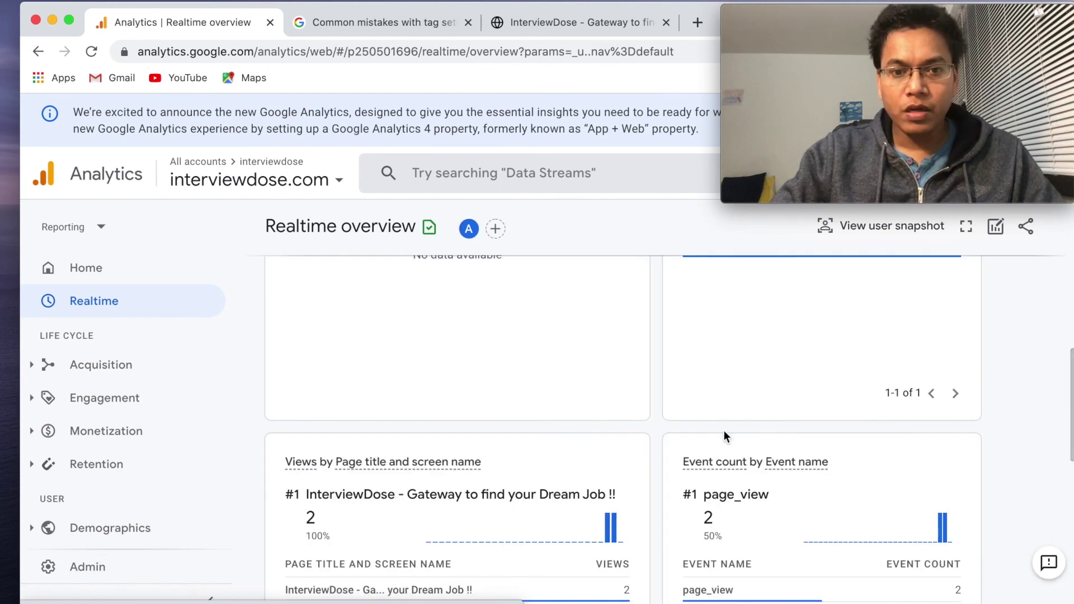
pyautogui.scroll(-1, 770, 517)
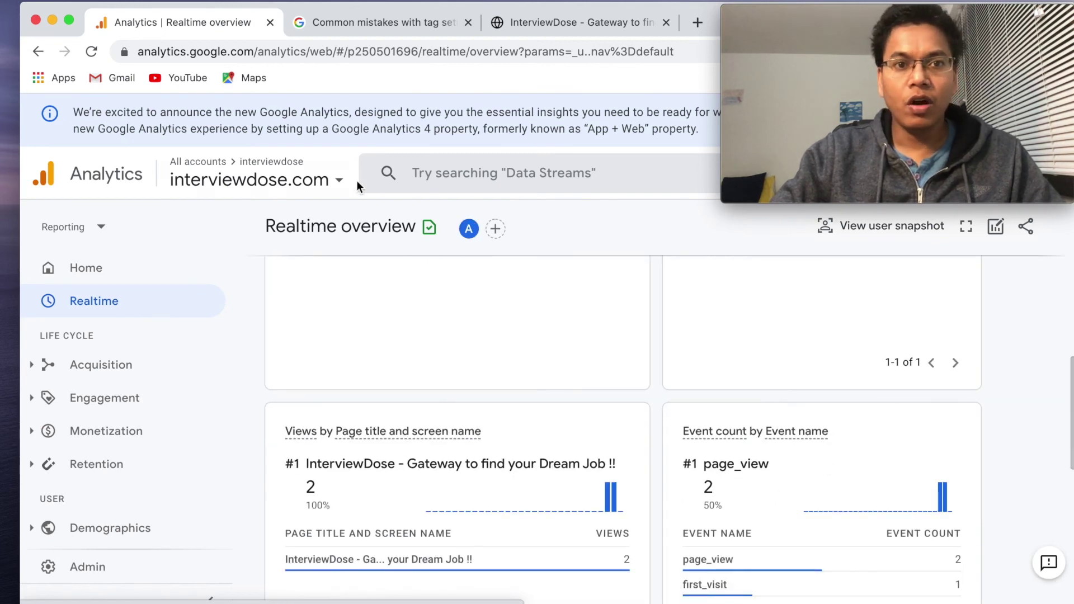
pyautogui.scroll(-1, 652, 430)
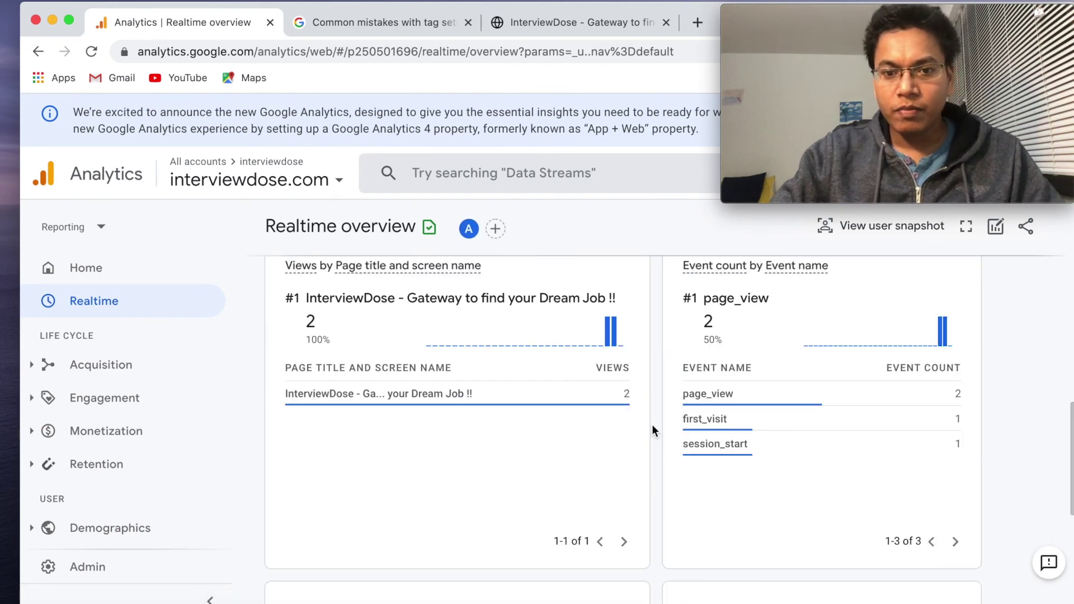
pyautogui.moveTo(790, 452)
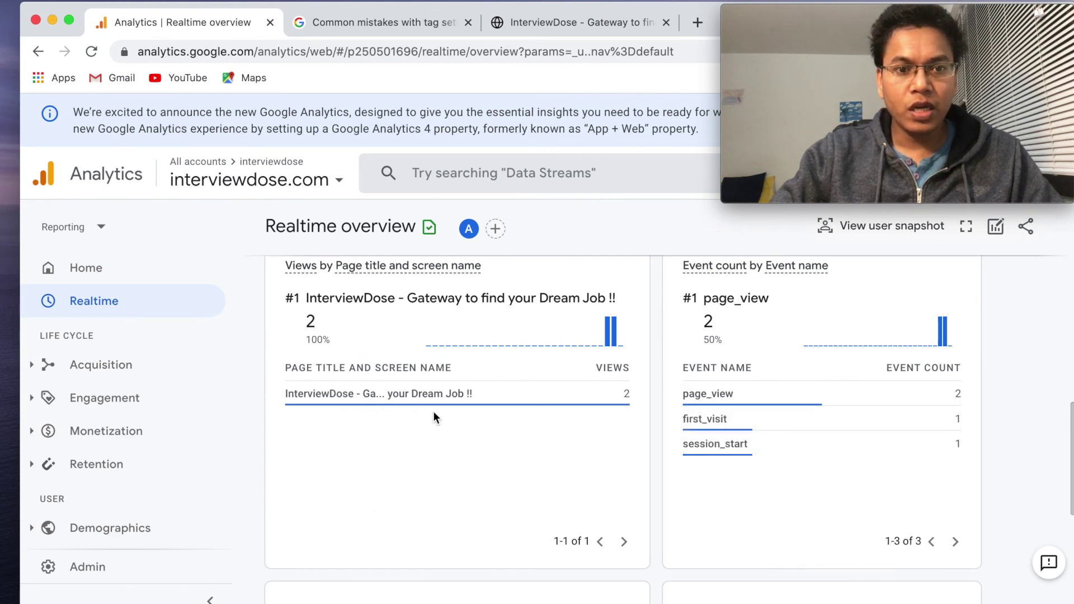
pyautogui.moveTo(422, 392)
pyautogui.scroll(10, 422, 392)
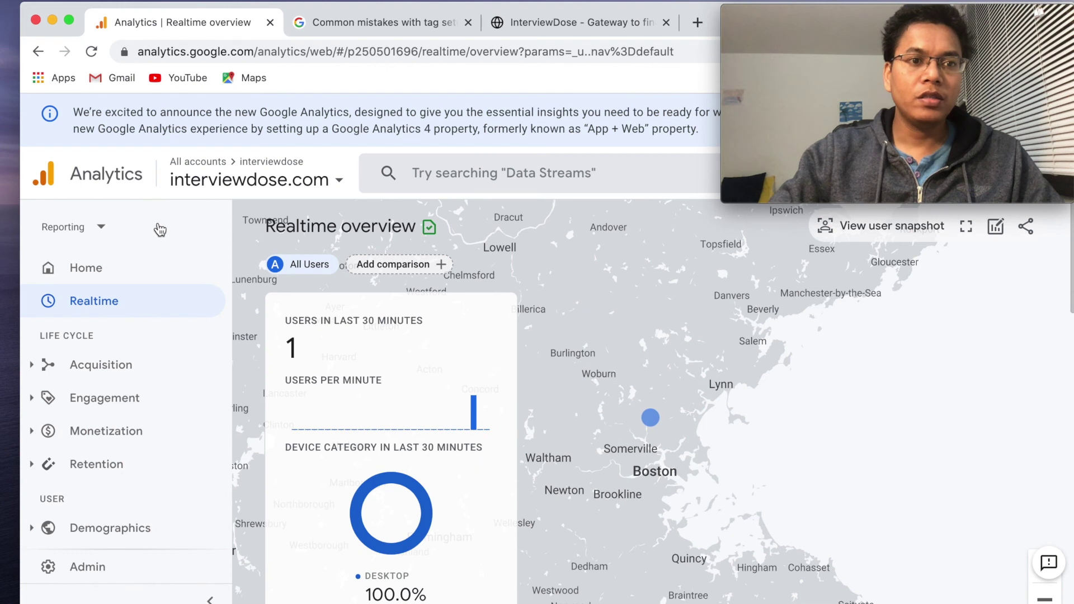
pyautogui.click(42, 191)
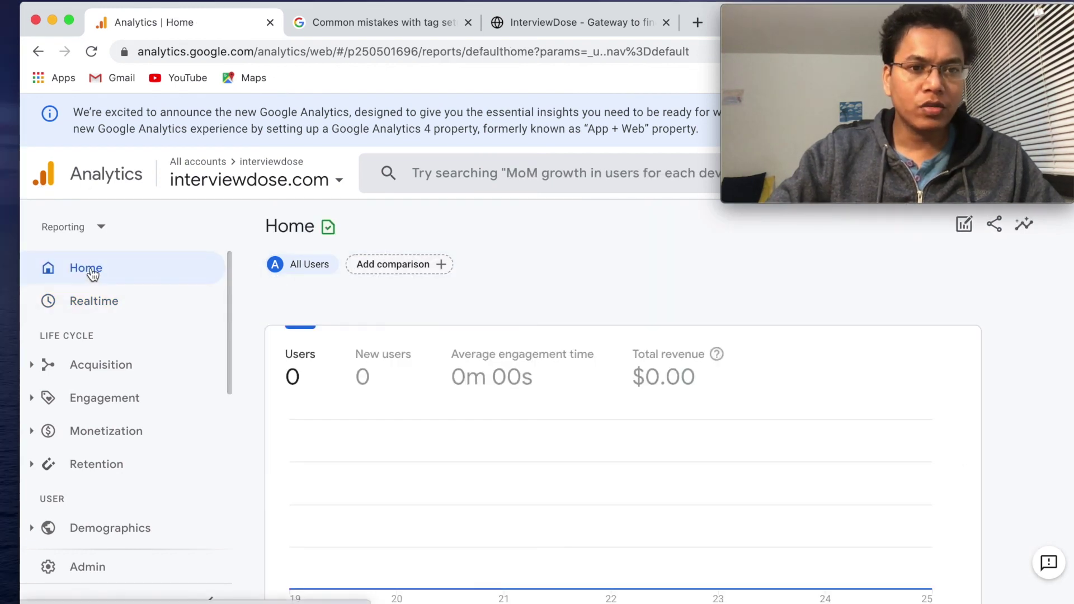
pyautogui.click(67, 312)
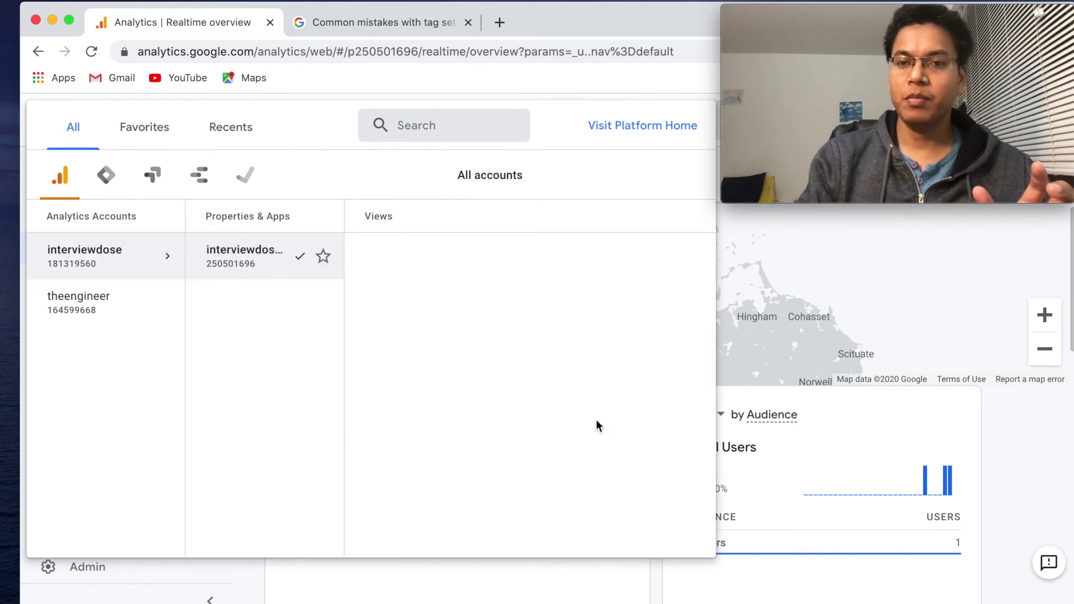
pyautogui.click(880, 303)
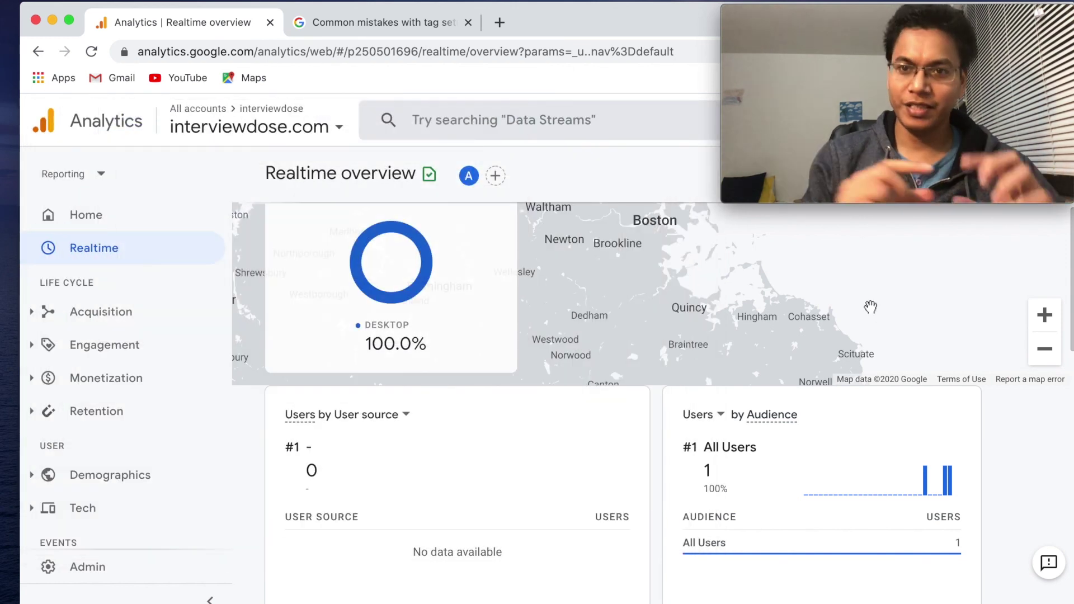